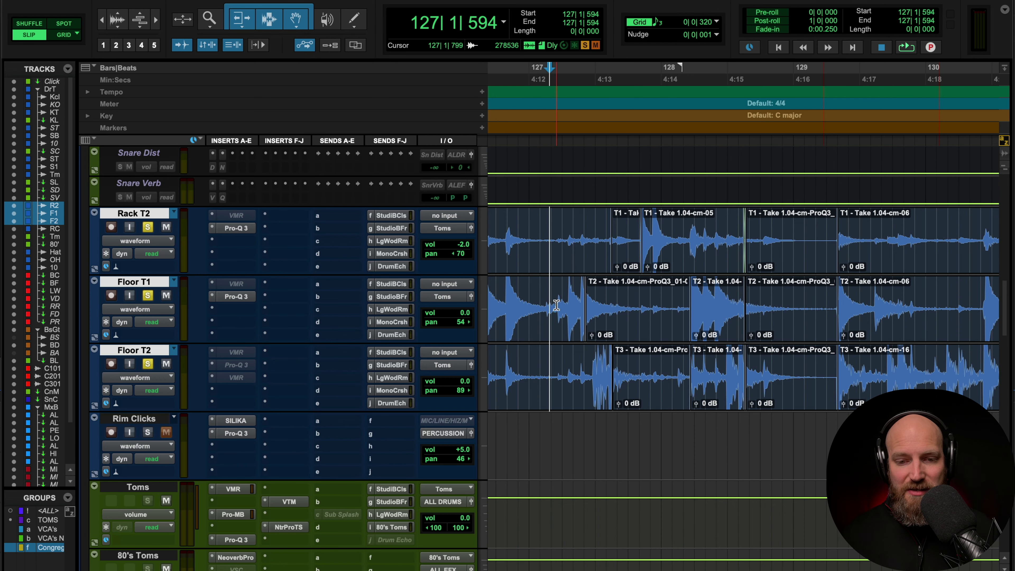
- Switch the Rack T2, Floor T1 and Floor T2 tracks to their .01 playlists and play the tom passage
{"action": "scroll", "coordinate": [654, 301], "scroll_direction": "up", "scroll_amount": 2}
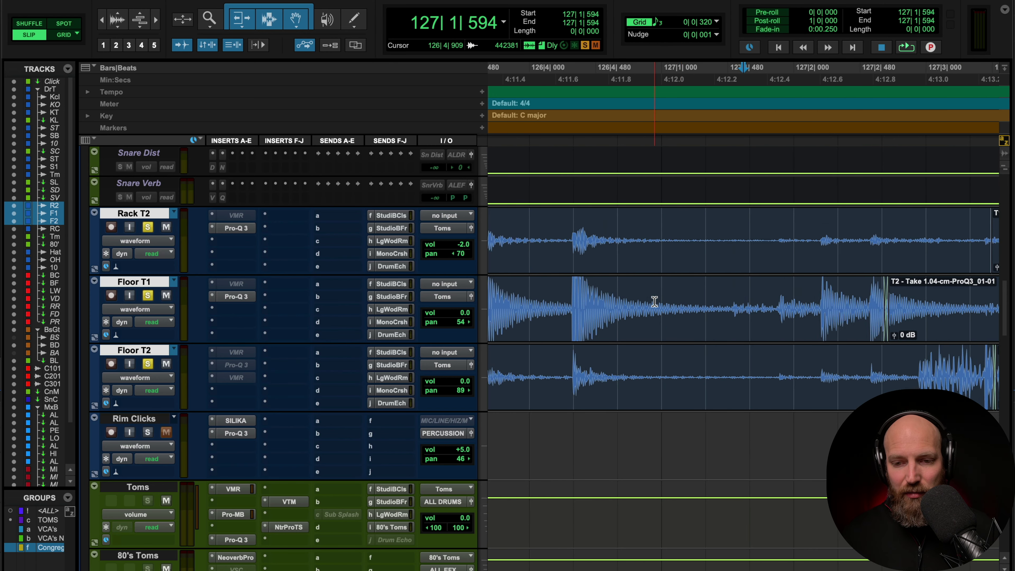
{"action": "scroll", "coordinate": [654, 301], "scroll_direction": "down", "scroll_amount": 3}
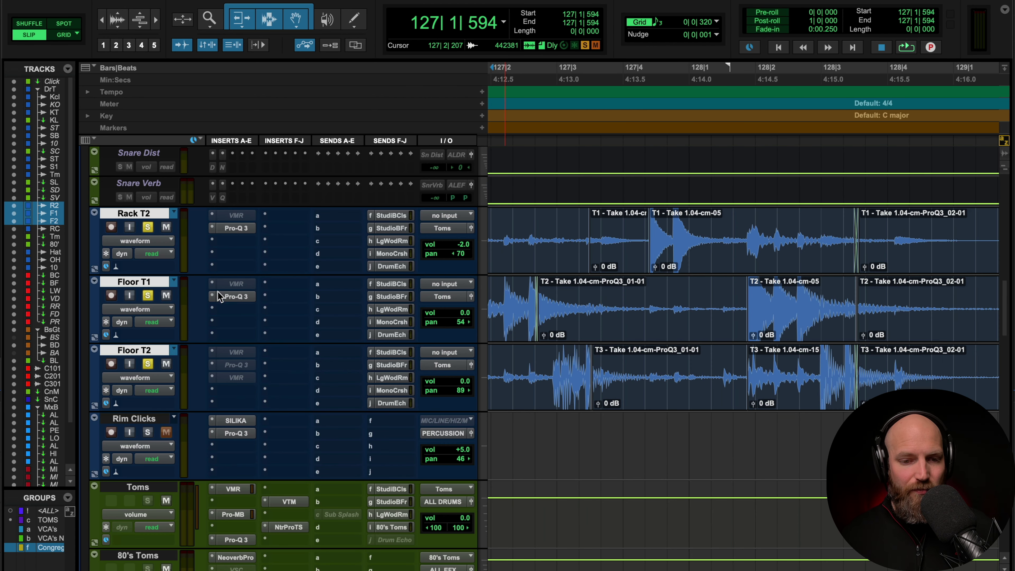
{"action": "left_click", "coordinate": [173, 282]}
{"action": "left_click", "coordinate": [200, 296]}
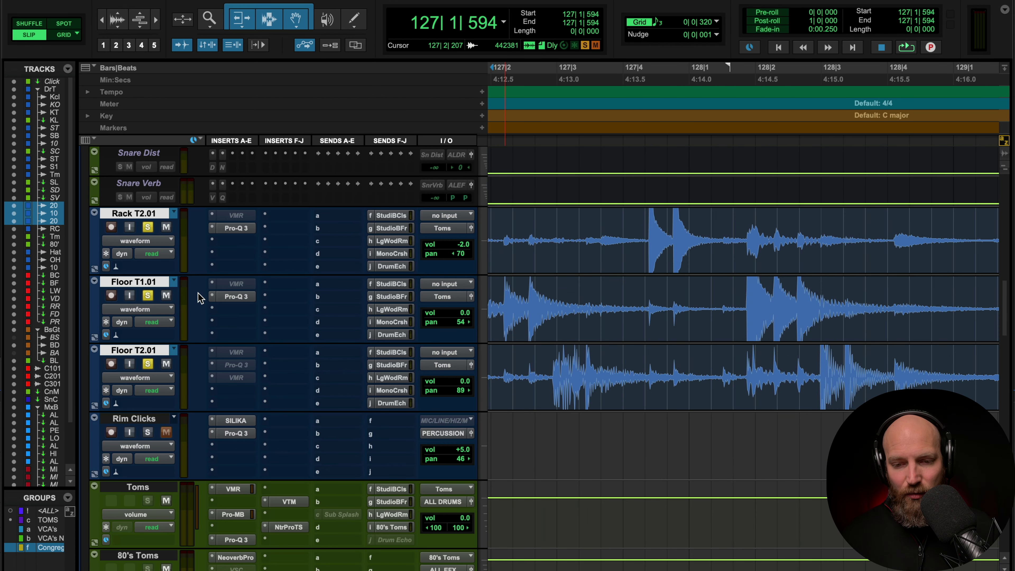
{"action": "key", "text": "space"}
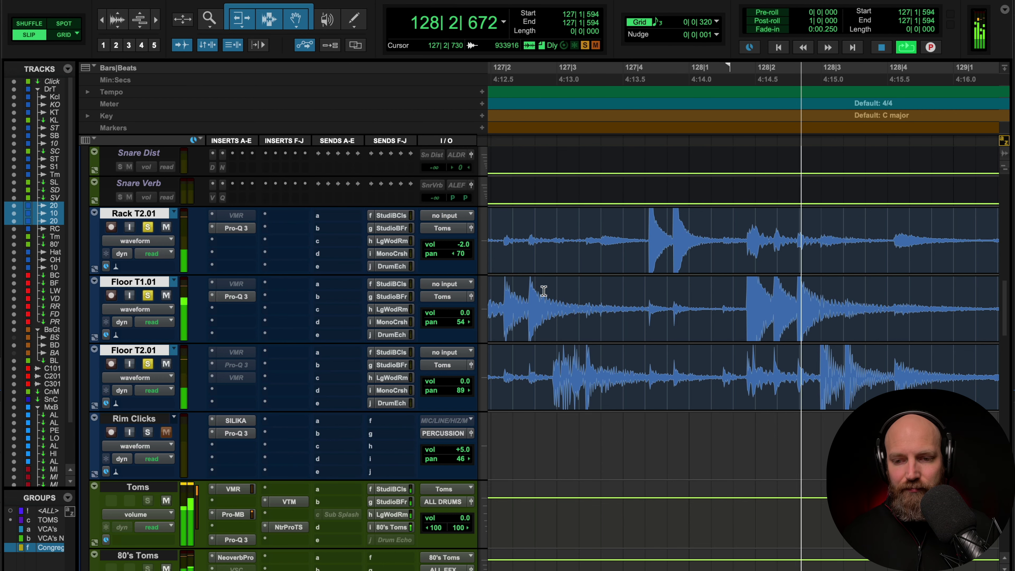
{"action": "key", "text": "space"}
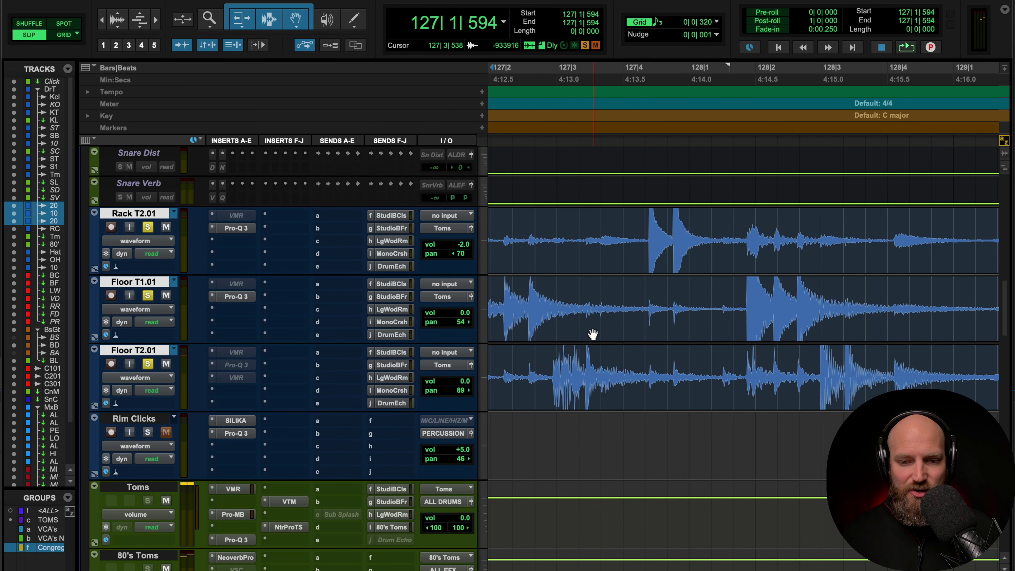
- Select the Floor T2.01 hit from 127|2|832 to 127|4|387, switch that track to the Floor T2 playlist and play it
{"action": "left_click_drag", "start_coordinate": [547, 362], "coordinate": [649, 363]}
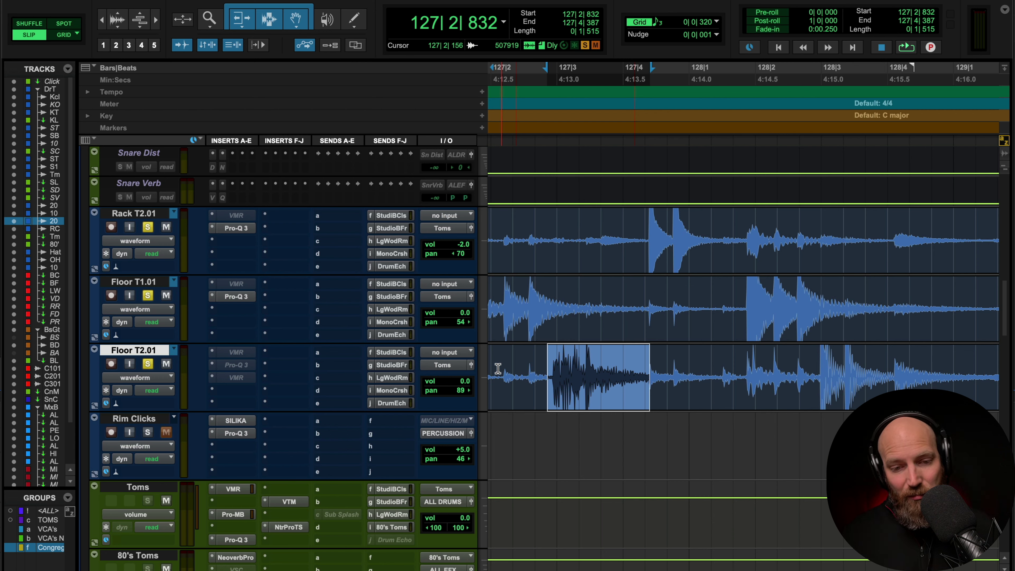
{"action": "left_click", "coordinate": [174, 350]}
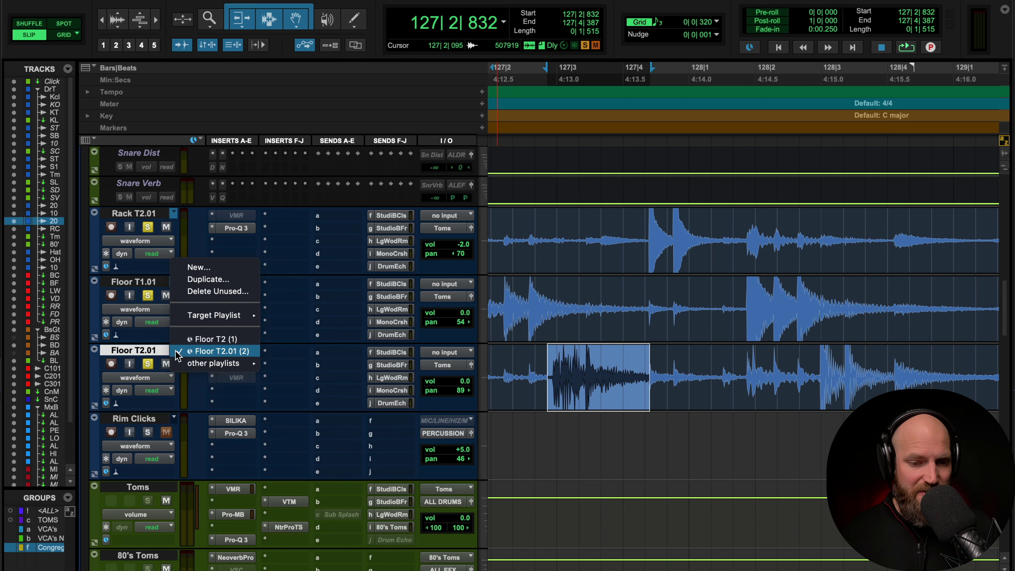
{"action": "left_click", "coordinate": [200, 339]}
{"action": "key", "text": "space"}
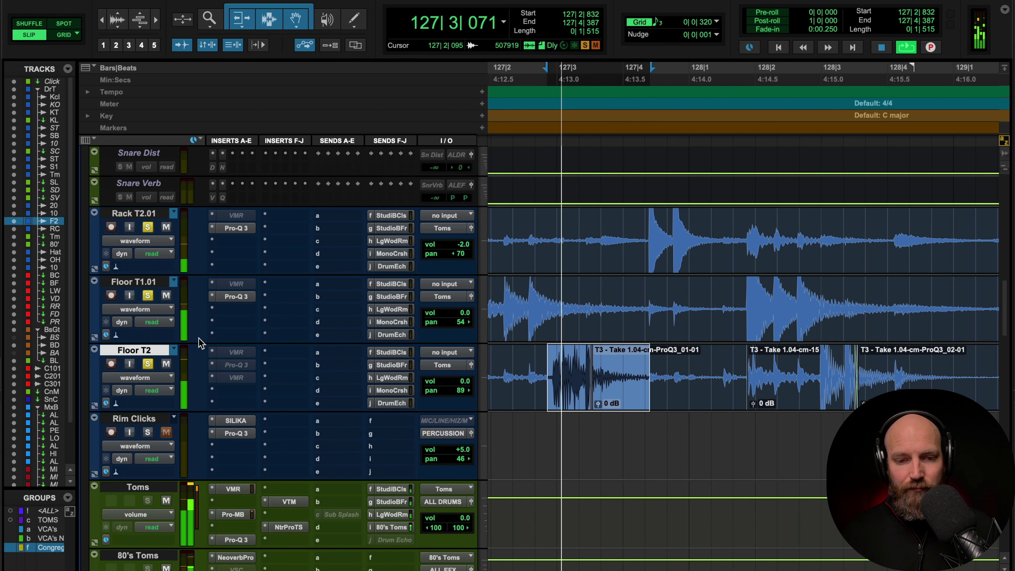
{"action": "key", "text": "space"}
- Solo only the Floor T2 track and play the selected tom hit on its own
{"action": "left_click", "coordinate": [148, 364]}
{"action": "left_click", "coordinate": [148, 364]}
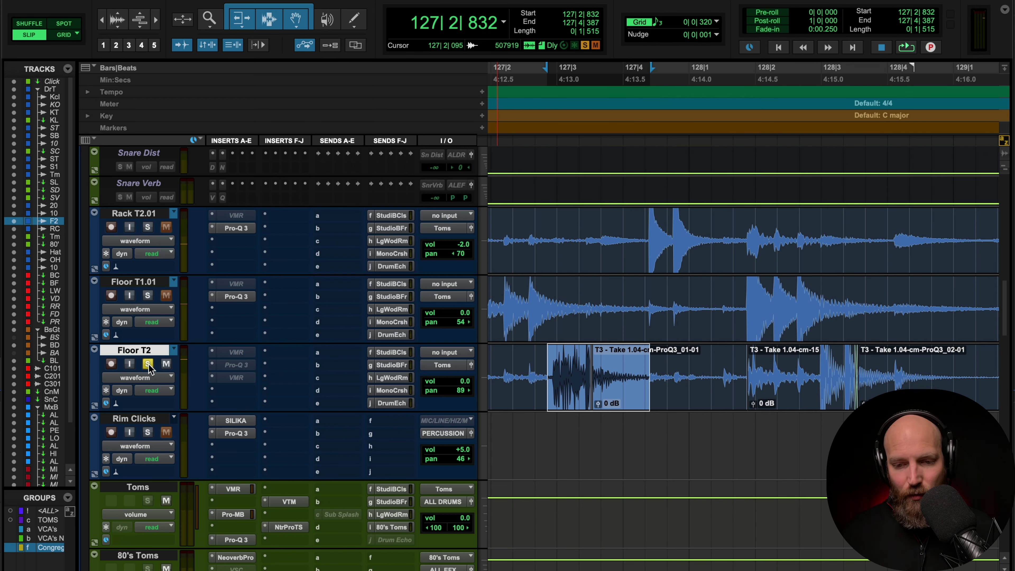
{"action": "key", "text": "space"}
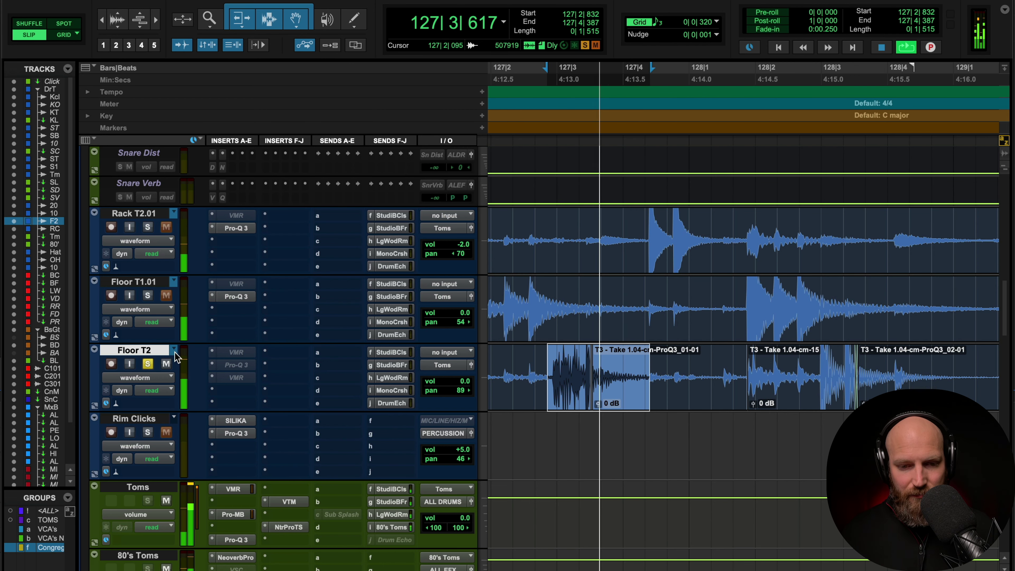
{"action": "key", "text": "space"}
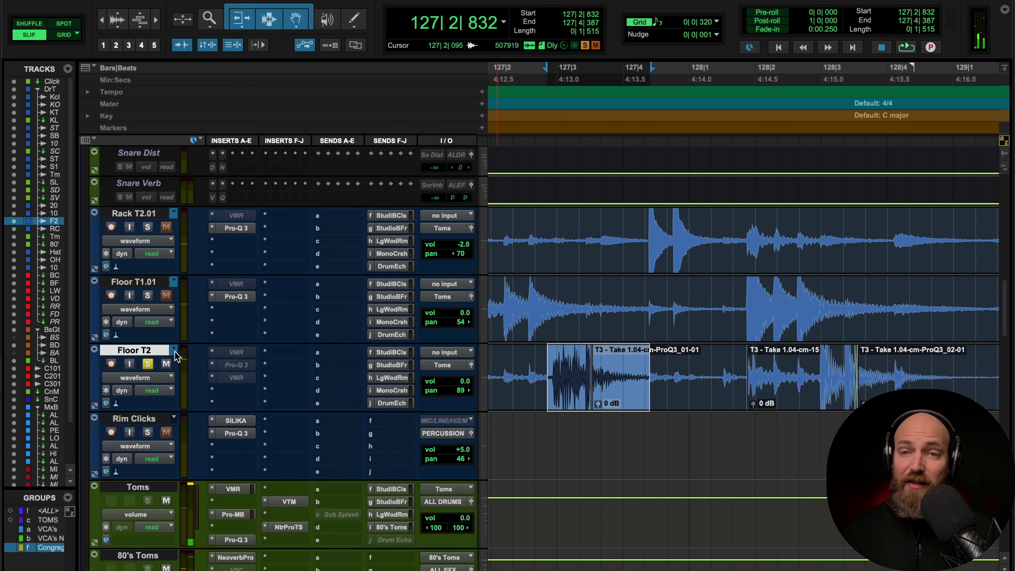
- Switch the floor tom track back to the Floor T2.01 playlist and play the same selection for comparison
{"action": "left_click", "coordinate": [175, 353]}
{"action": "left_click", "coordinate": [192, 363]}
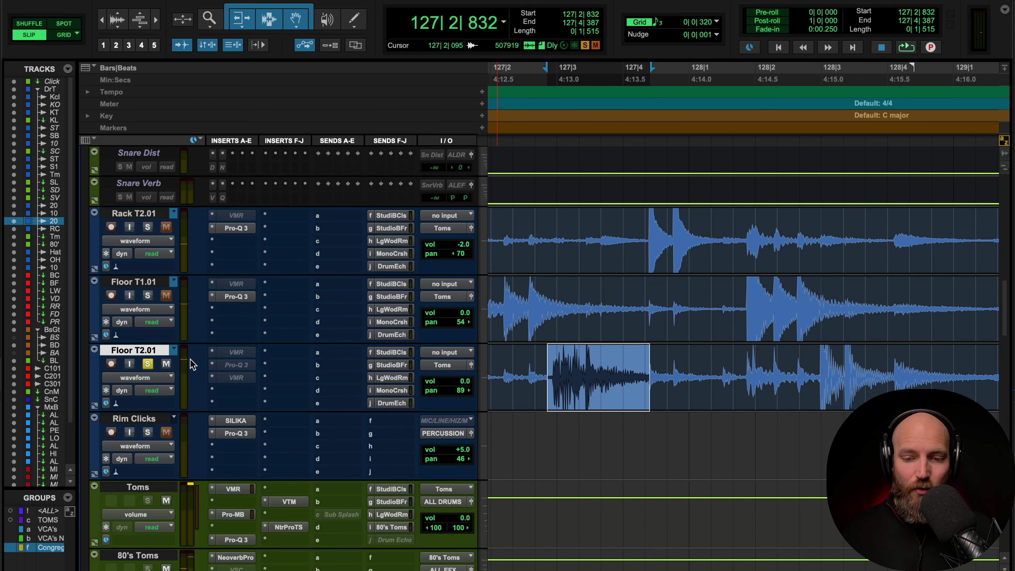
{"action": "key", "text": "space"}
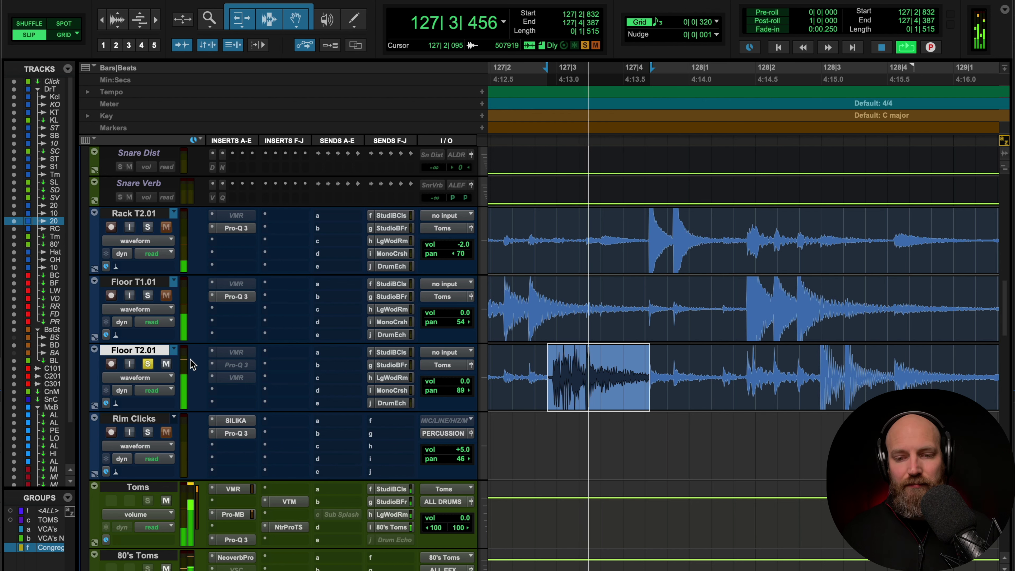
{"action": "key", "text": "space"}
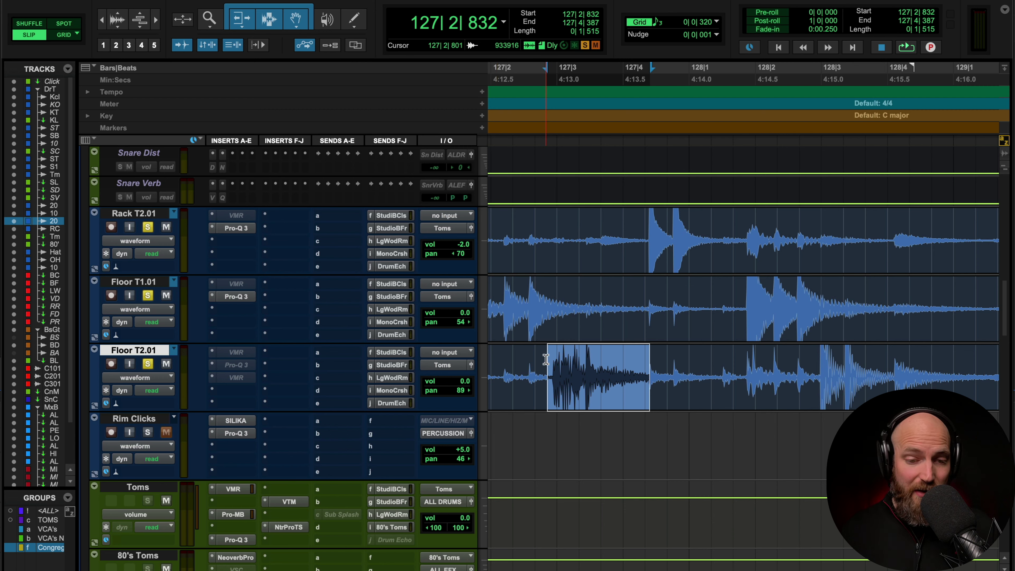
- Place the cursor on the Floor T2.01 transient at 127|2|913 and open FabFilter Pro-Q 3 as an AudioSuite process
{"action": "left_click", "coordinate": [543, 378]}
{"action": "key", "text": "Tab"}
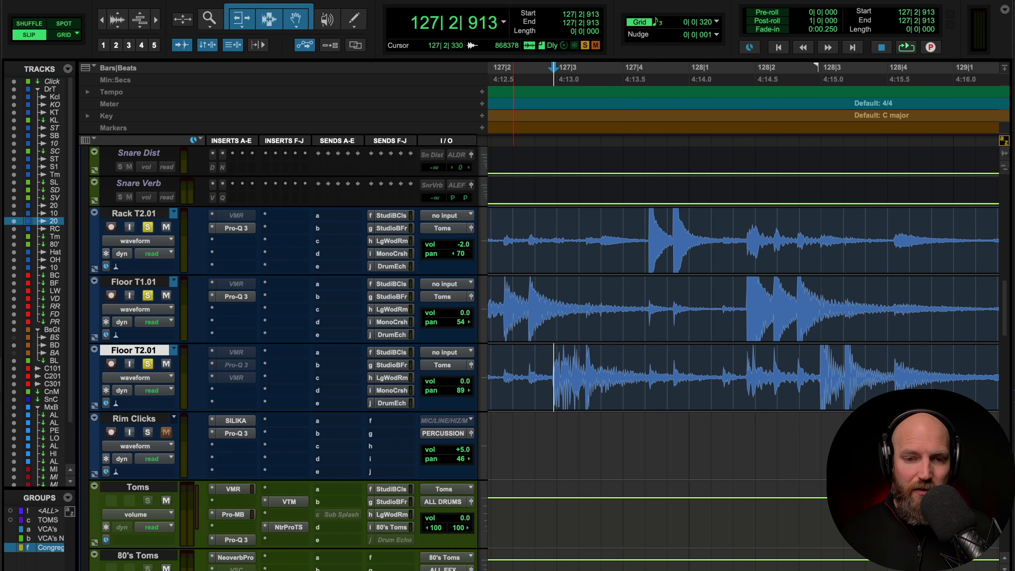
{"action": "left_click", "coordinate": [294, 352]}
{"action": "mouse_move", "coordinate": [370, 37]}
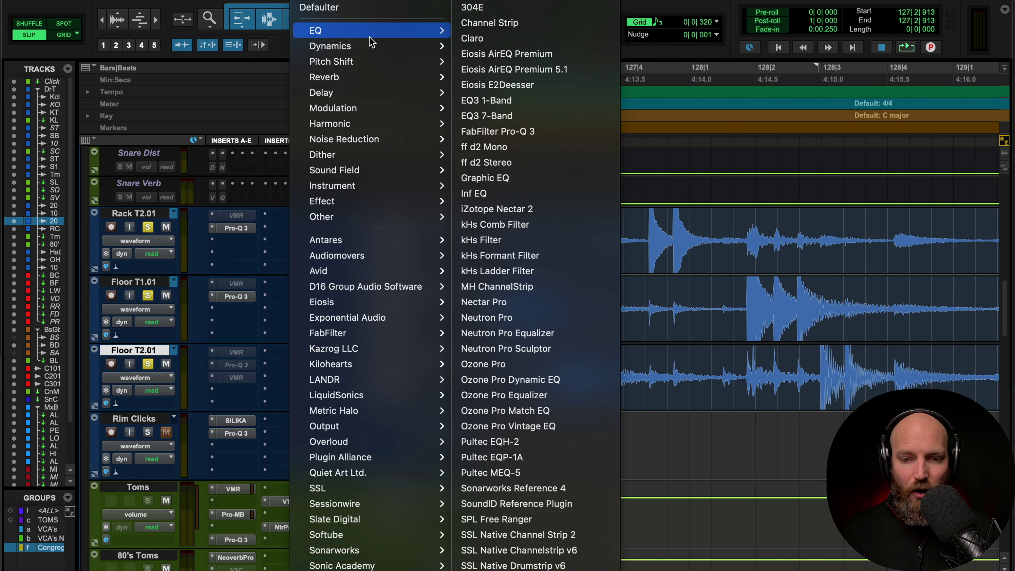
{"action": "left_click", "coordinate": [529, 132]}
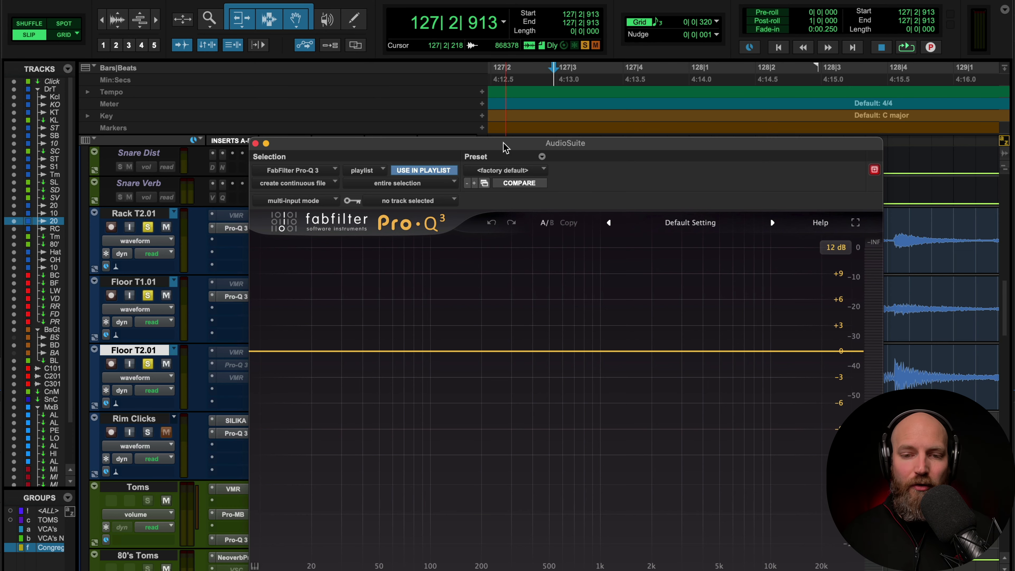
{"action": "left_click_drag", "start_coordinate": [504, 147], "coordinate": [469, 36]}
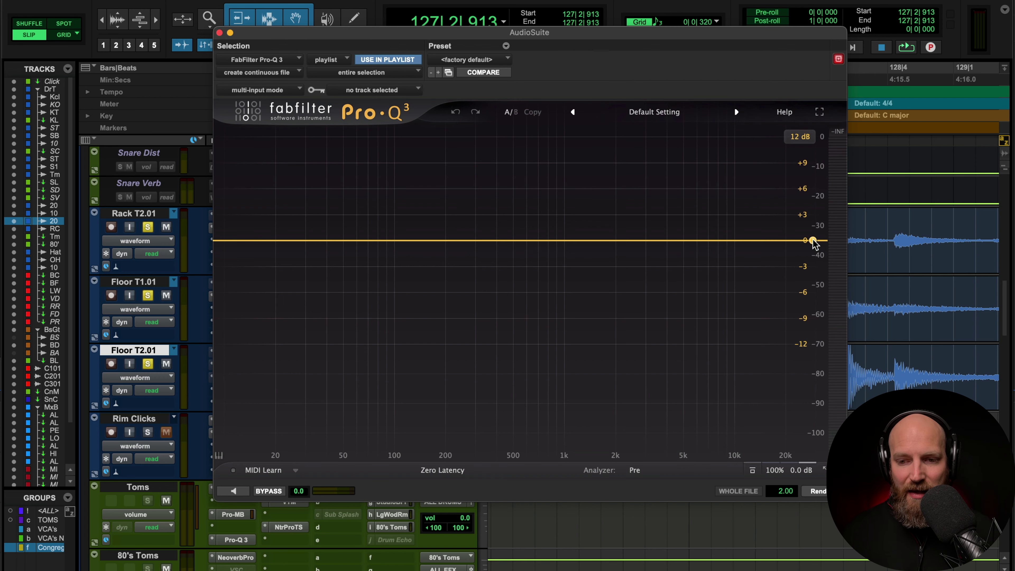
- Create a 36 dB/oct high cut at about 303 Hz with Q about 0.9, and move the plug-in window off the tracks
{"action": "left_click_drag", "start_coordinate": [814, 241], "coordinate": [476, 245]}
{"action": "scroll", "coordinate": [476, 245], "scroll_direction": "up", "scroll_amount": 4}
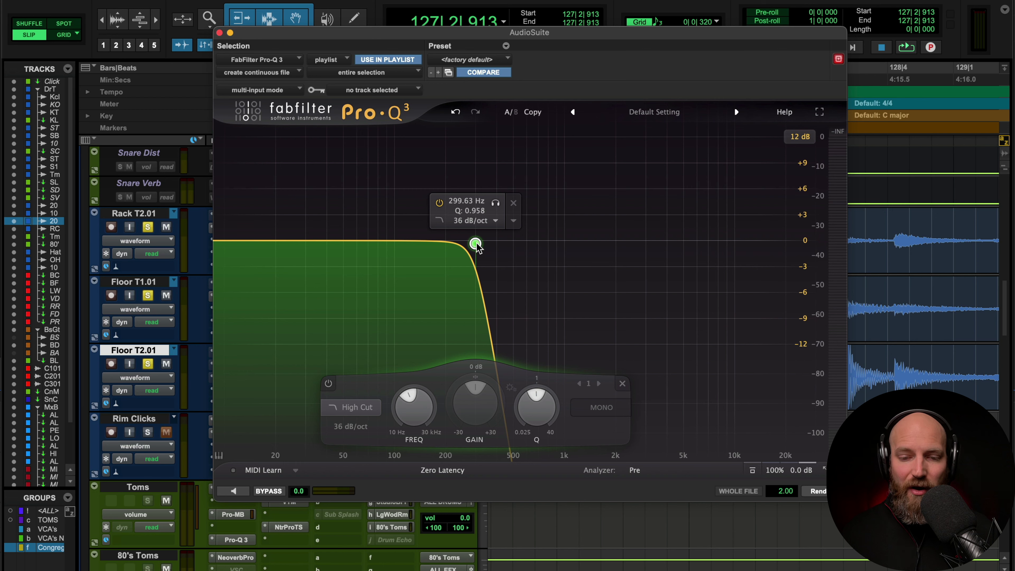
{"action": "mouse_move", "coordinate": [476, 245]}
{"action": "left_mouse_down"}
{"action": "mouse_move", "coordinate": [436, 249]}
{"action": "mouse_move", "coordinate": [475, 249]}
{"action": "left_mouse_up"}
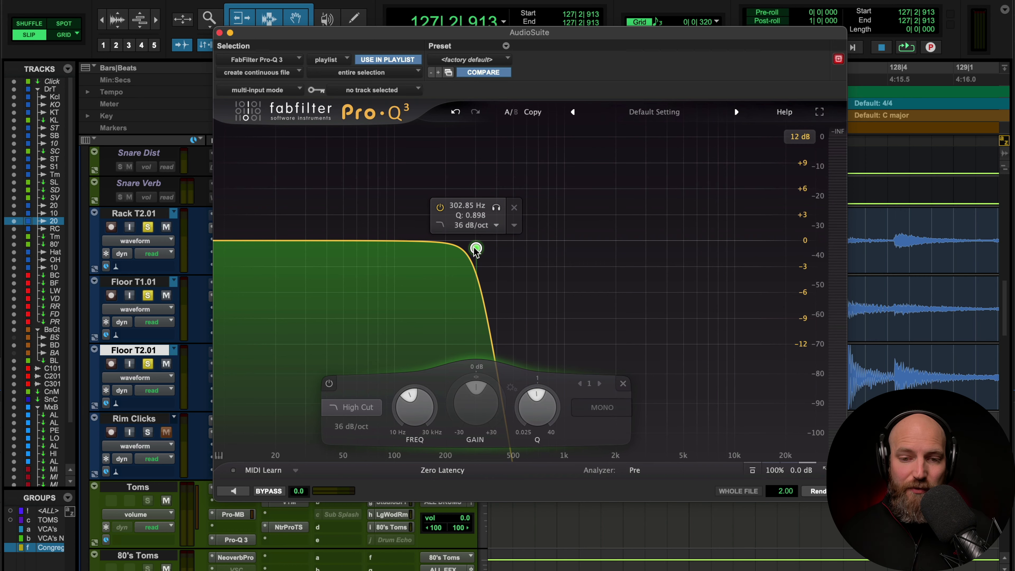
{"action": "left_click_drag", "start_coordinate": [296, 34], "coordinate": [337, 520]}
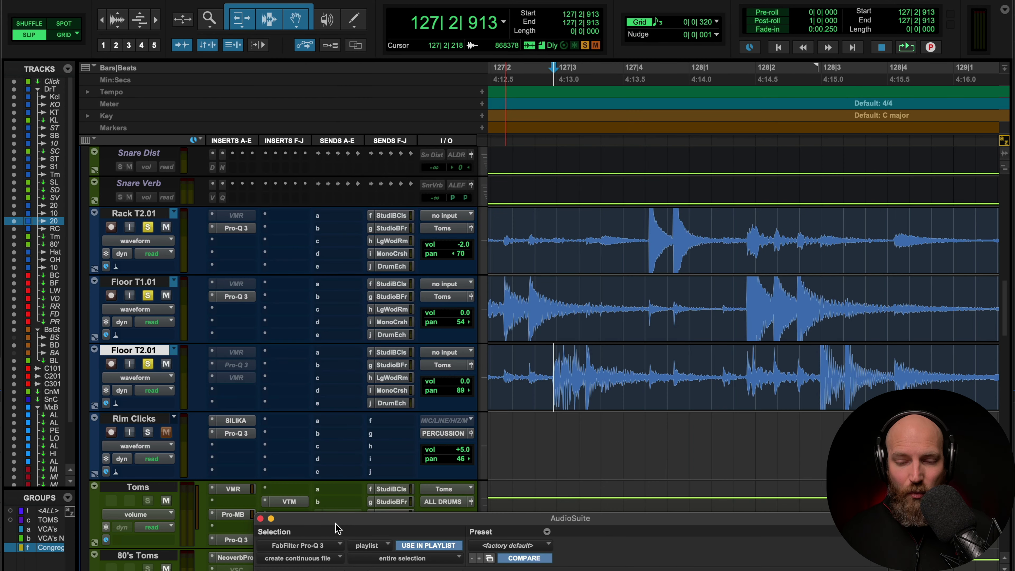
- Solo only the Floor T2.01 track and play it from the tom hit at 127|2|913
{"action": "scroll", "coordinate": [524, 417], "scroll_direction": "up", "scroll_amount": 4}
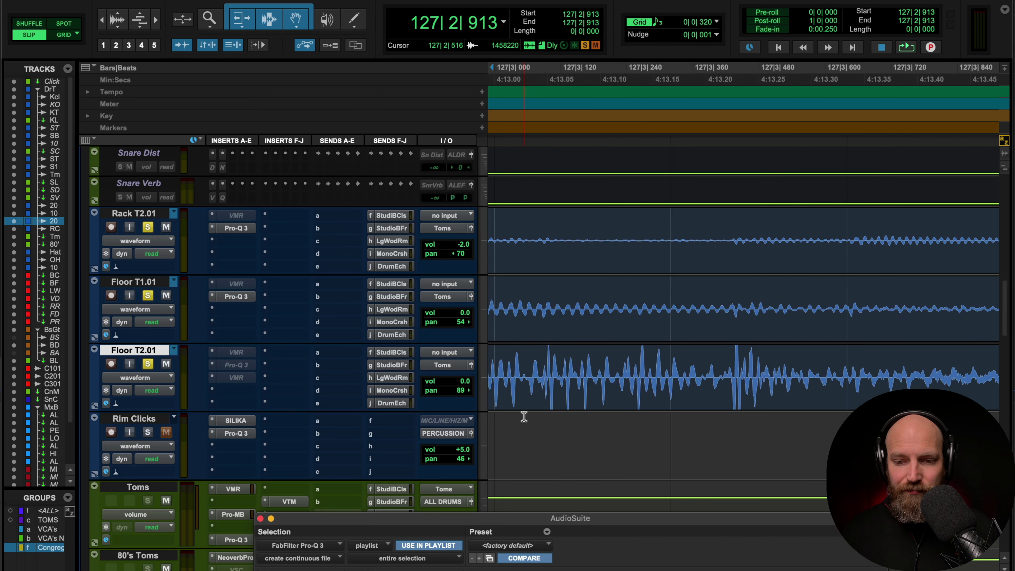
{"action": "scroll", "coordinate": [524, 416], "scroll_direction": "right", "scroll_amount": 3}
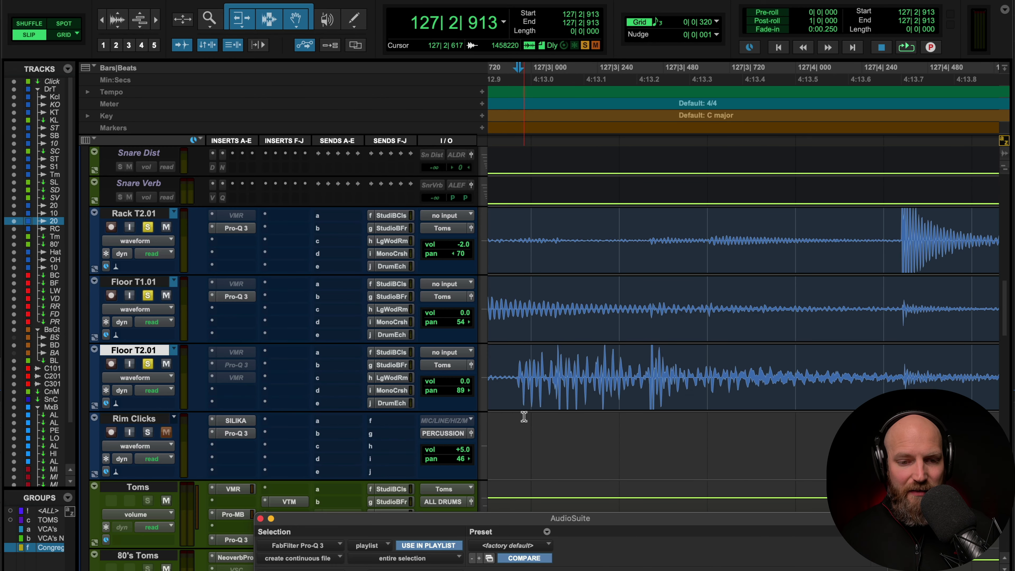
{"action": "left_click", "coordinate": [152, 363], "text": "super"}
{"action": "key", "text": "space"}
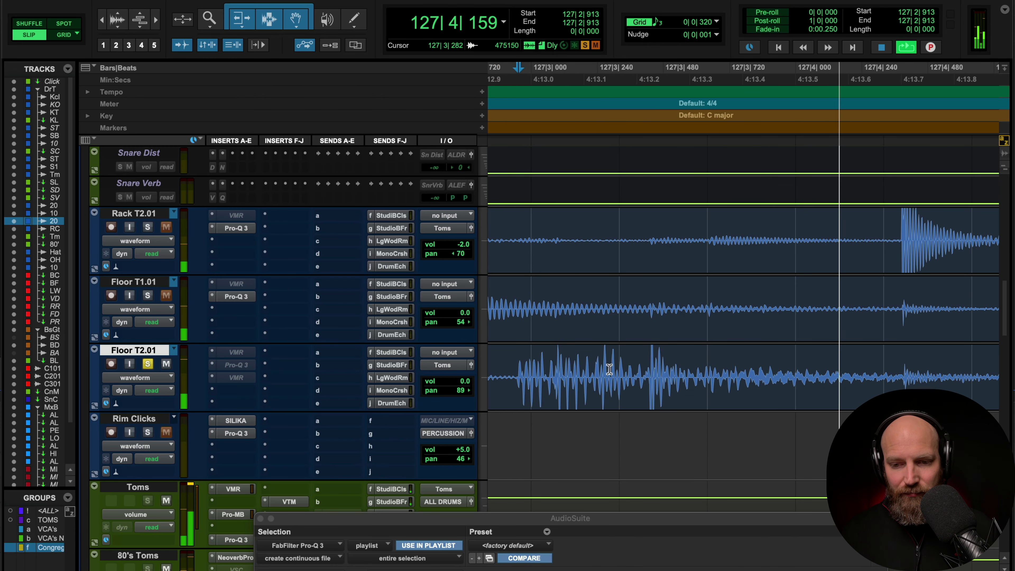
{"action": "key", "text": "space"}
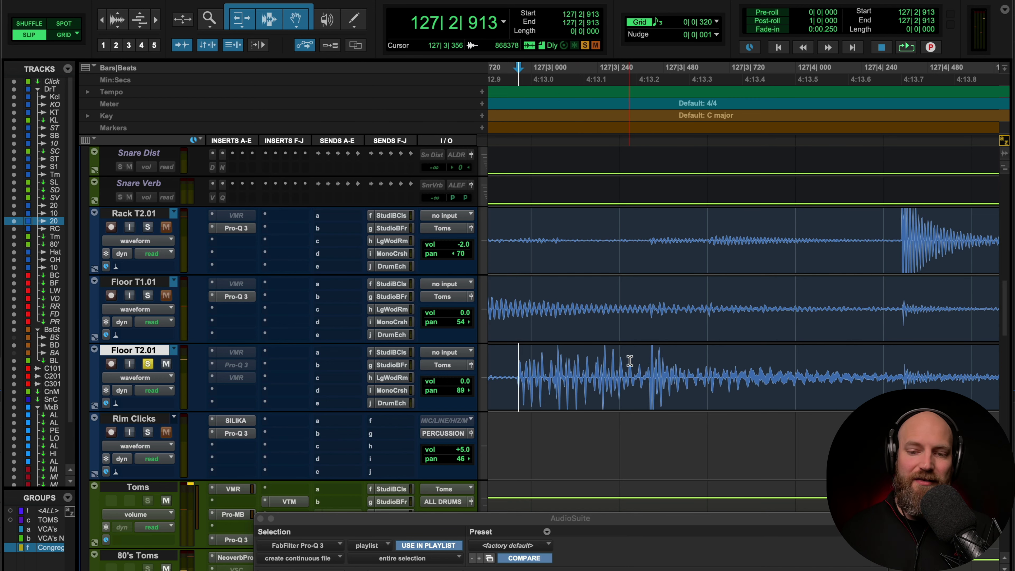
- Select the Floor T2.01 decay from 127|3|535 to 128|1|855, up to the next hit, and play the selection
{"action": "left_click_drag", "start_coordinate": [513, 377], "coordinate": [882, 359]}
{"action": "left_click", "coordinate": [687, 363]}
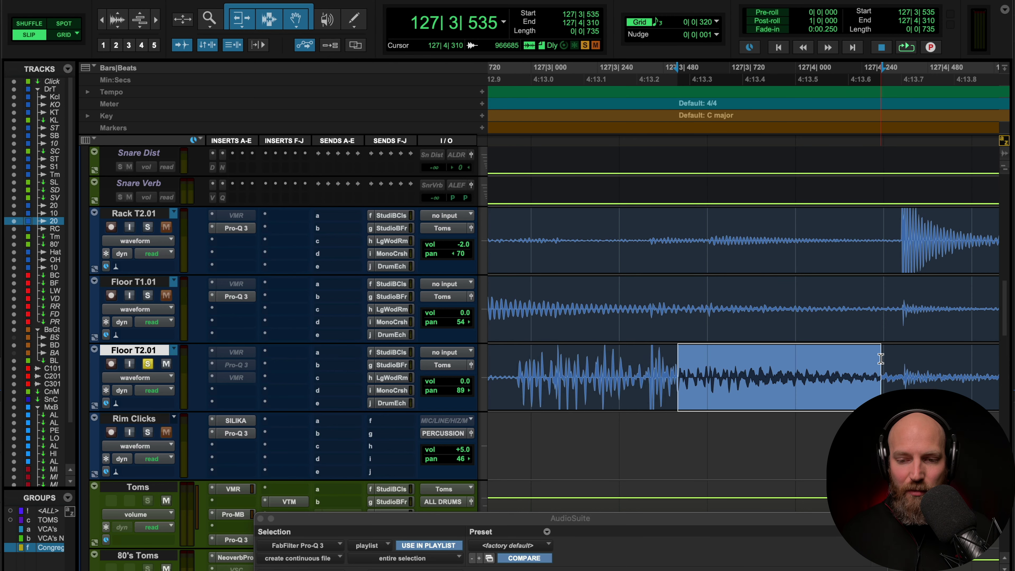
{"action": "key", "text": "r"}
{"action": "key", "text": "r"}
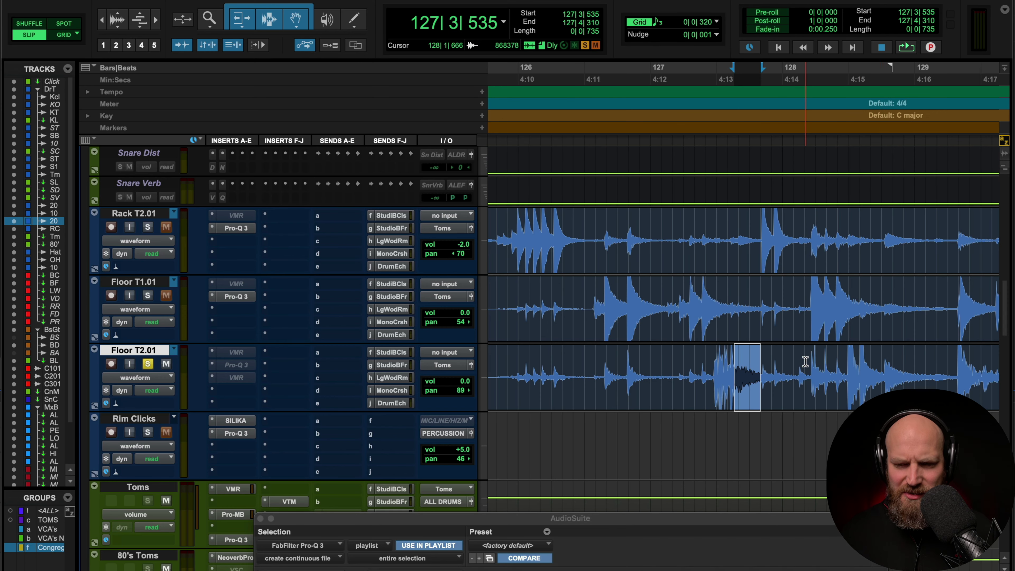
{"action": "left_click_drag", "start_coordinate": [804, 359], "coordinate": [812, 360]}
{"action": "key", "text": "t"}
{"action": "key", "text": "t"}
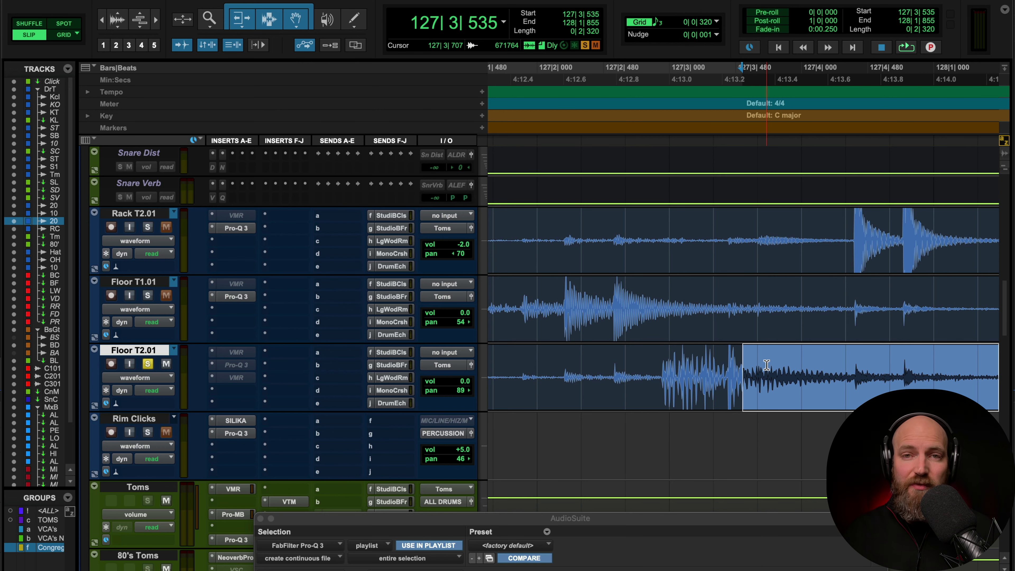
{"action": "scroll", "coordinate": [767, 365], "scroll_direction": "right", "scroll_amount": 5}
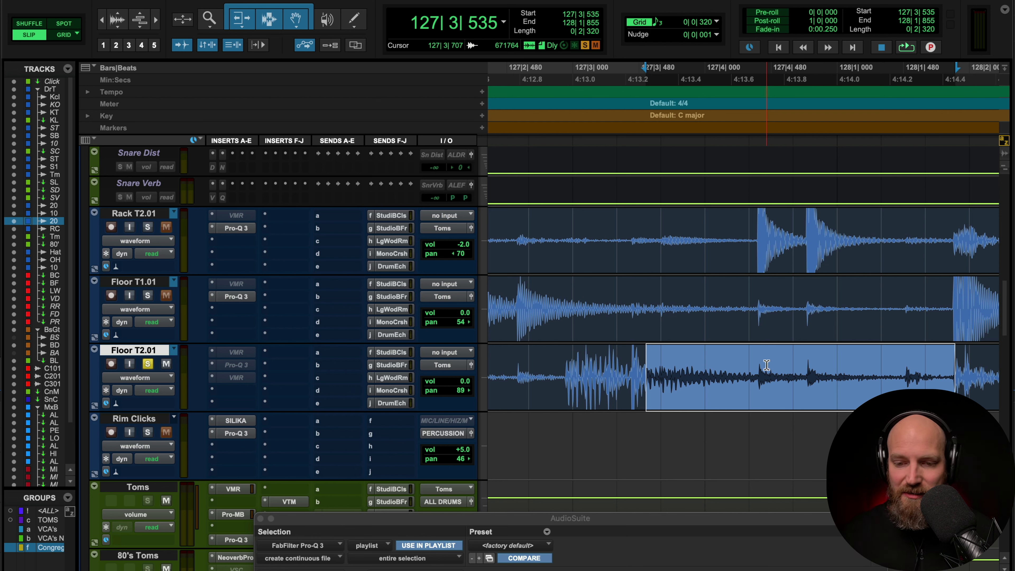
{"action": "scroll", "coordinate": [696, 352], "scroll_direction": "right", "scroll_amount": 3}
{"action": "scroll", "coordinate": [696, 352], "scroll_direction": "up", "scroll_amount": 3}
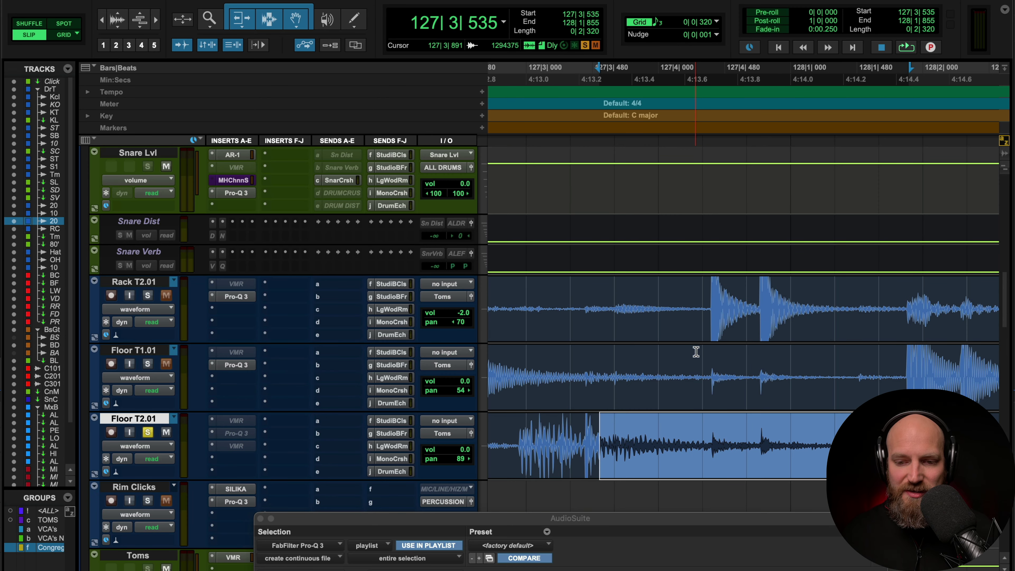
{"action": "scroll", "coordinate": [696, 352], "scroll_direction": "down", "scroll_amount": 3}
{"action": "key", "text": "space"}
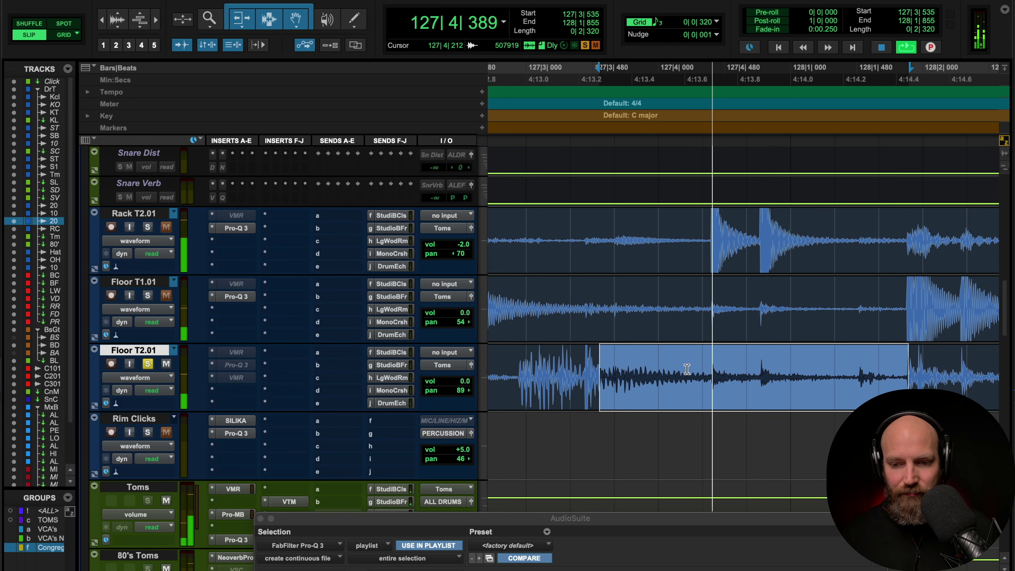
{"action": "key", "text": "space"}
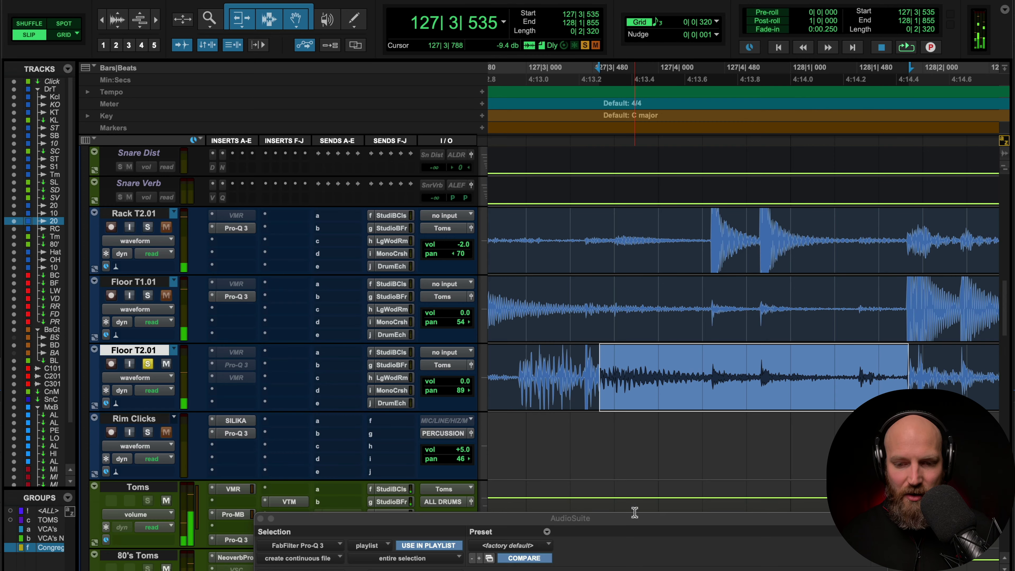
- Render the Pro-Q 3 high cut onto the selected Floor T2.01 decay and play the processed clip
{"action": "left_click_drag", "start_coordinate": [634, 520], "coordinate": [577, 56]}
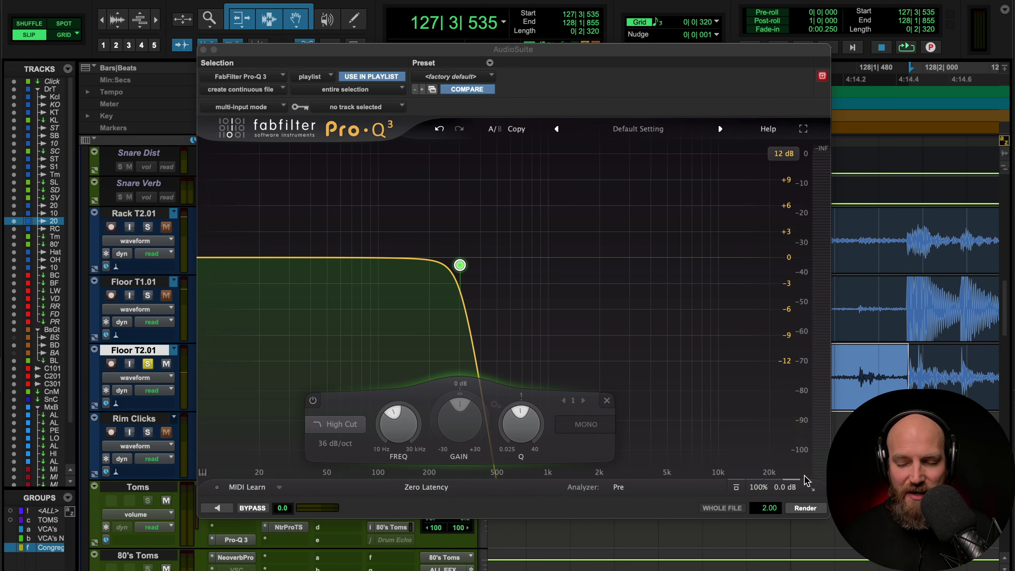
{"action": "left_click", "coordinate": [805, 509]}
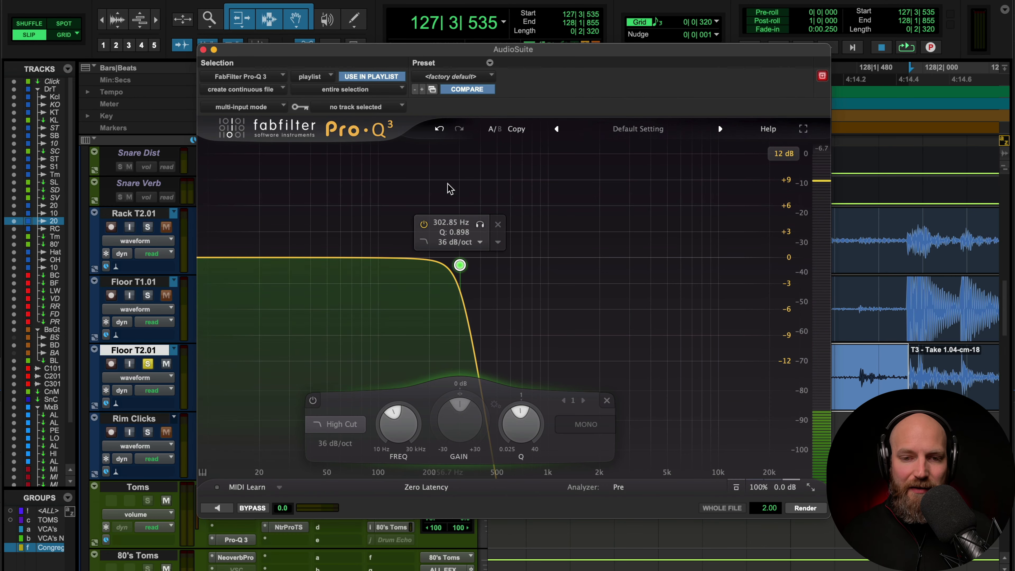
{"action": "left_click_drag", "start_coordinate": [380, 56], "coordinate": [375, 547]}
{"action": "key", "text": "space"}
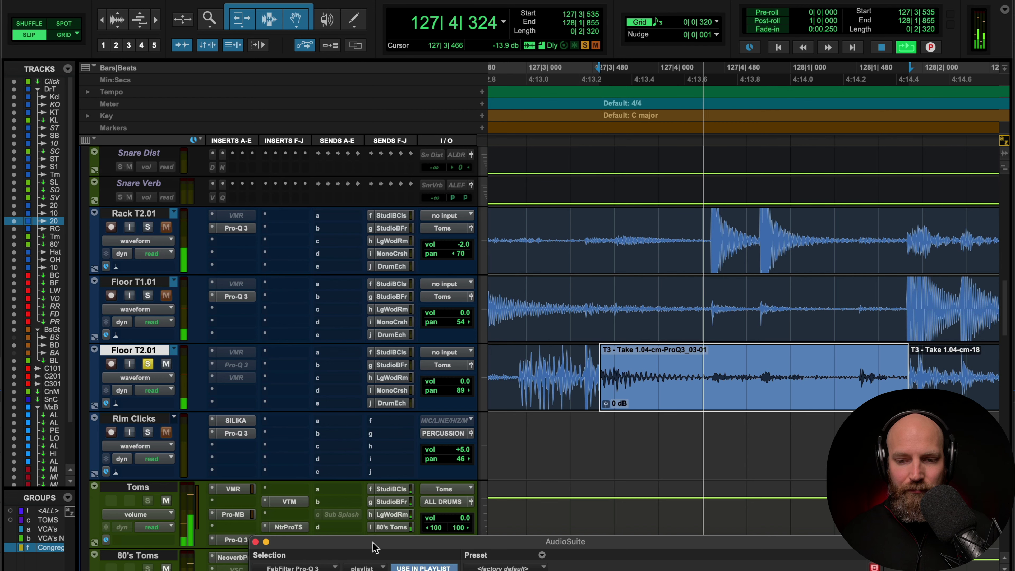
- Try a short crossfade from 127|3|520 to 127|3|550 where the processed Floor T2.01 clip begins
{"action": "key", "text": "space"}
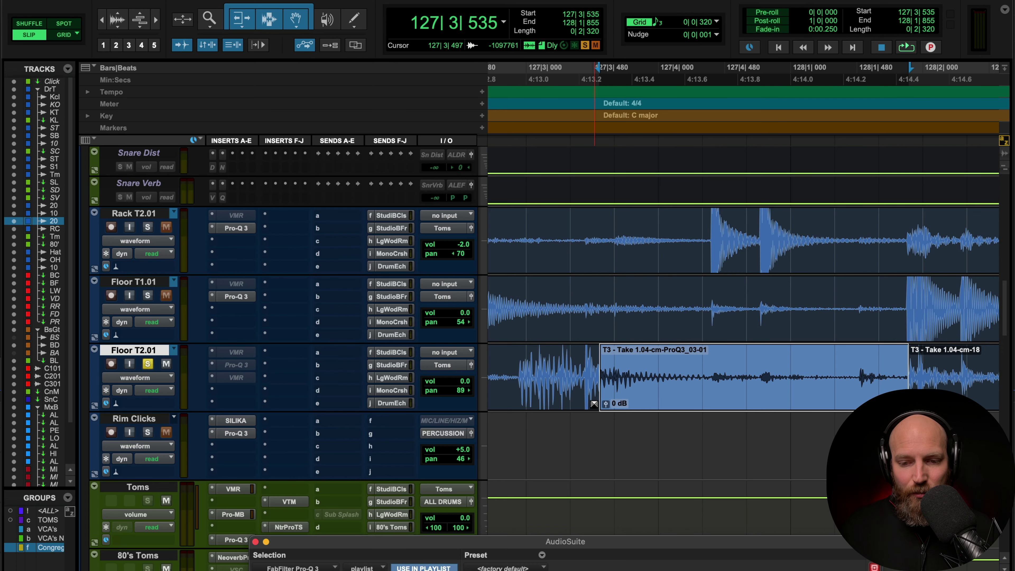
{"action": "key", "text": "ctrl+5"}
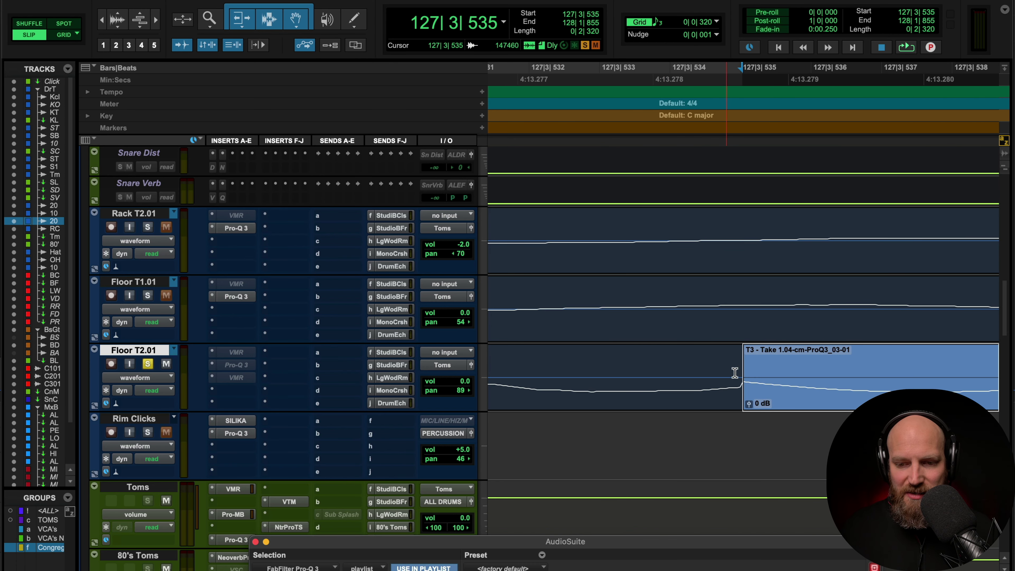
{"action": "scroll", "coordinate": [736, 373], "scroll_direction": "down", "scroll_amount": 8}
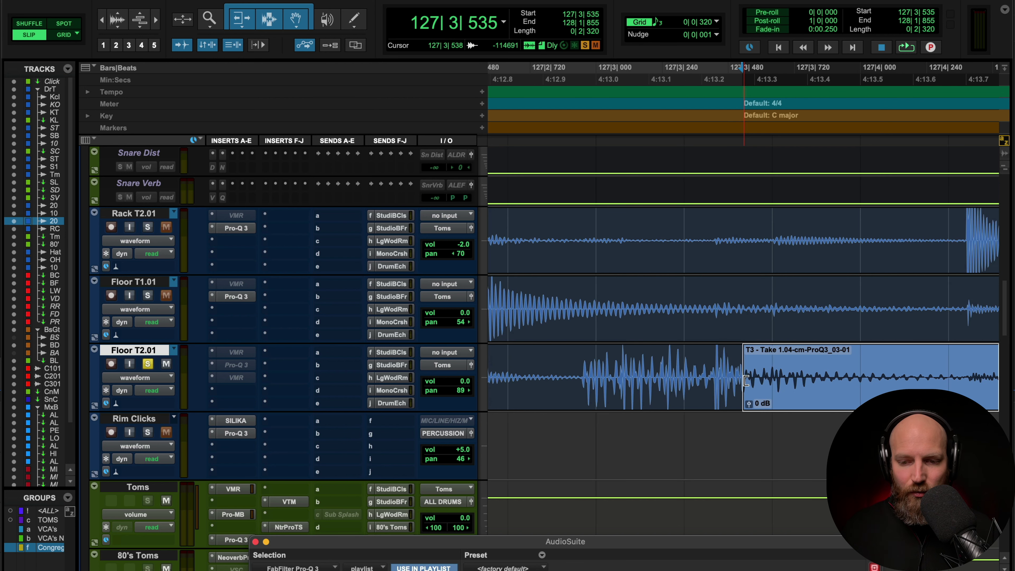
{"action": "left_click_drag", "start_coordinate": [738, 384], "coordinate": [747, 384]}
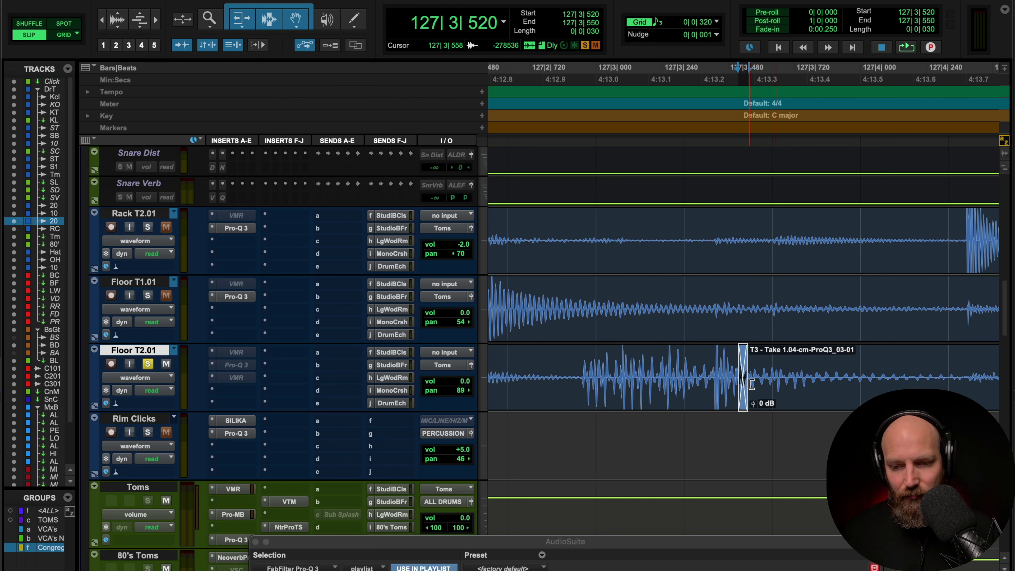
{"action": "left_click", "coordinate": [736, 363]}
{"action": "left_click", "coordinate": [730, 357]}
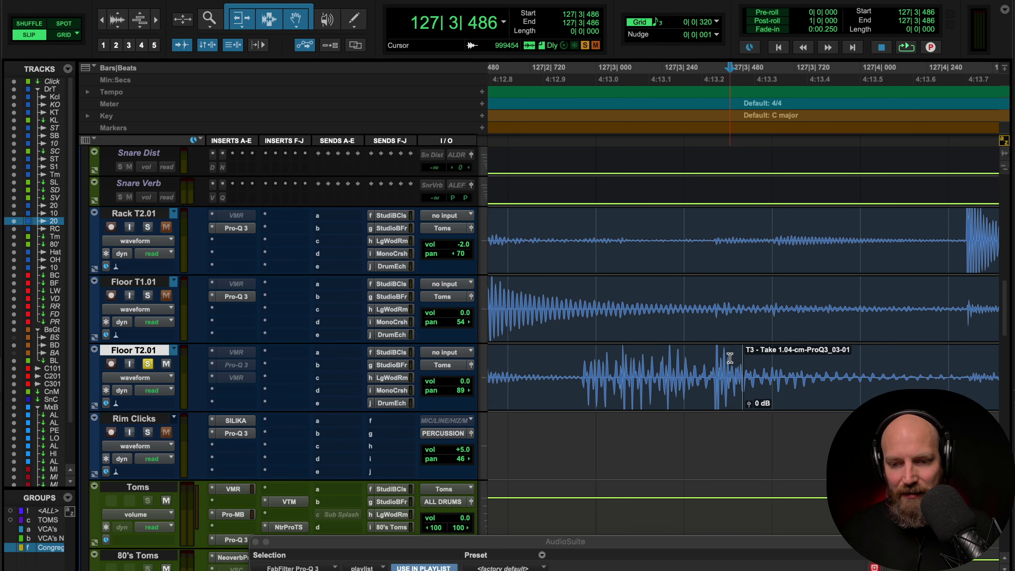
- Create an Equal Power crossfade from 127|3|522 to 127|3|551 over the start of the processed Floor T2.01 clip
{"action": "key", "text": "super+bracketright"}
{"action": "key", "text": "super+bracketright"}
{"action": "left_click_drag", "start_coordinate": [820, 357], "coordinate": [886, 358]}
{"action": "key", "text": "super+f"}
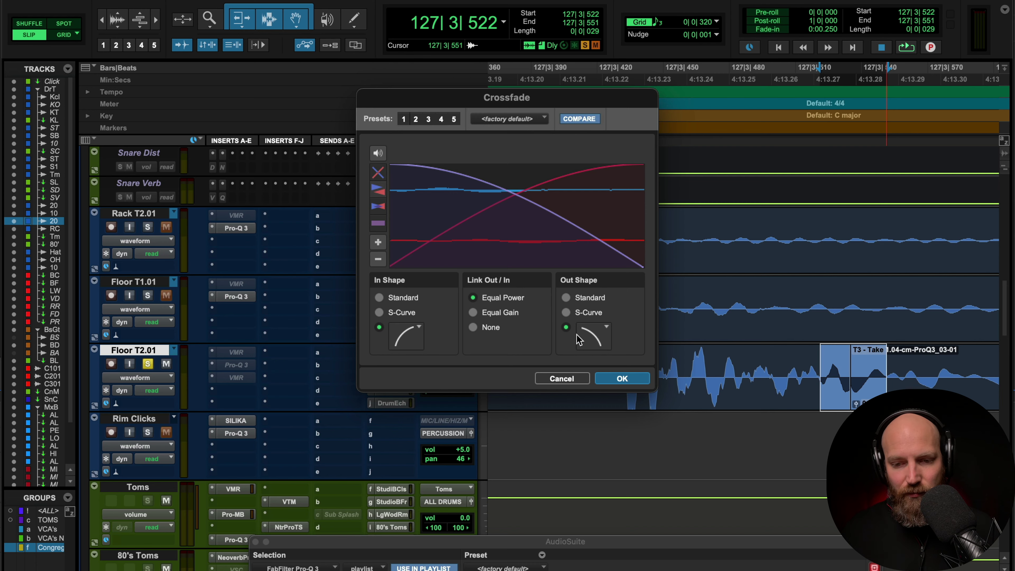
{"action": "left_click", "coordinate": [622, 377]}
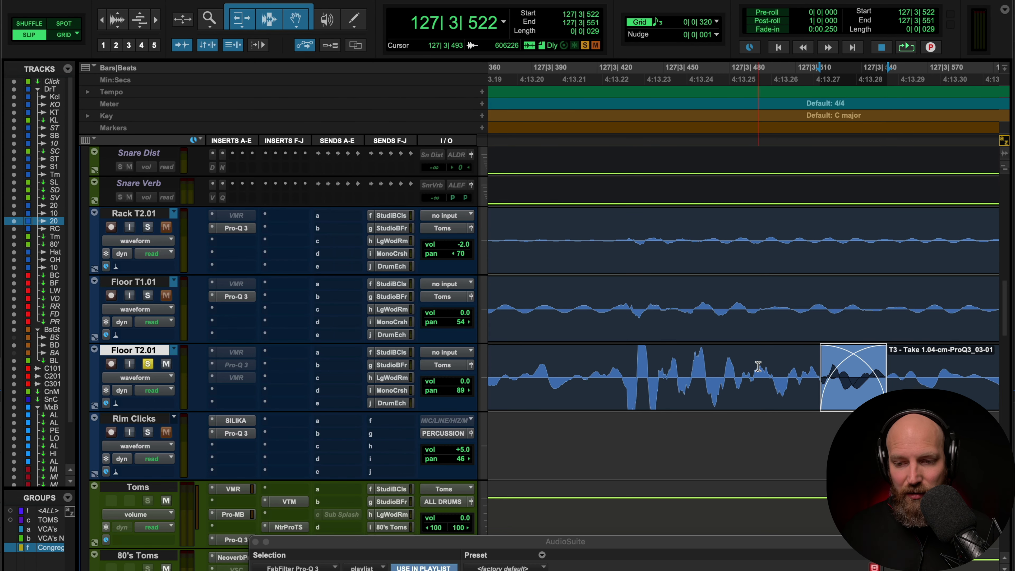
- Play Floor T2.01 from 127|2|878, just before the hit, through the new crossfade into the filtered decay
{"action": "scroll", "coordinate": [758, 366], "scroll_direction": "down", "scroll_amount": 2}
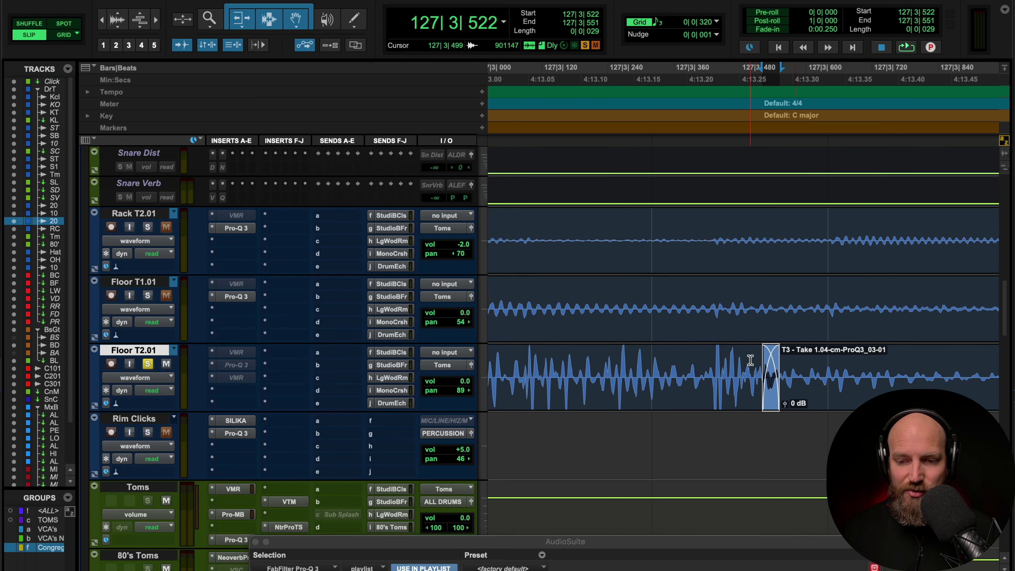
{"action": "scroll", "coordinate": [750, 360], "scroll_direction": "down", "scroll_amount": 2}
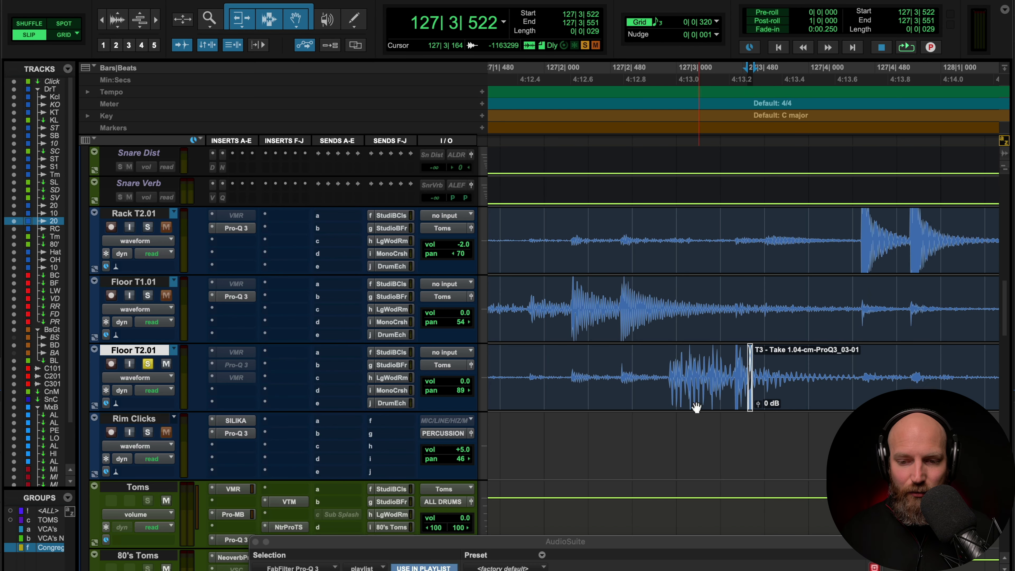
{"action": "scroll", "coordinate": [693, 377], "scroll_direction": "right", "scroll_amount": 2}
{"action": "left_click", "coordinate": [698, 362]}
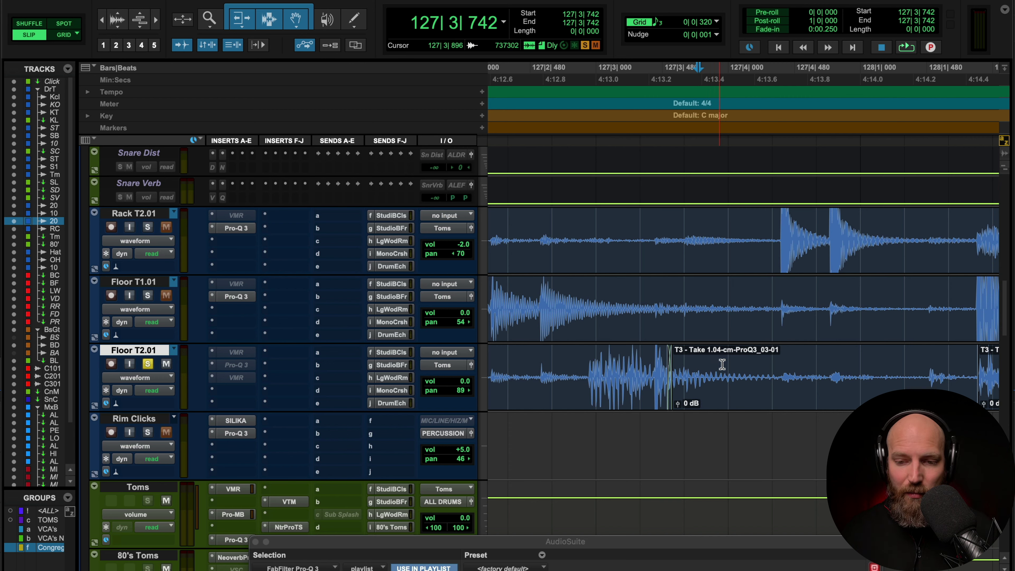
{"action": "left_click", "coordinate": [584, 370]}
{"action": "key", "text": "space"}
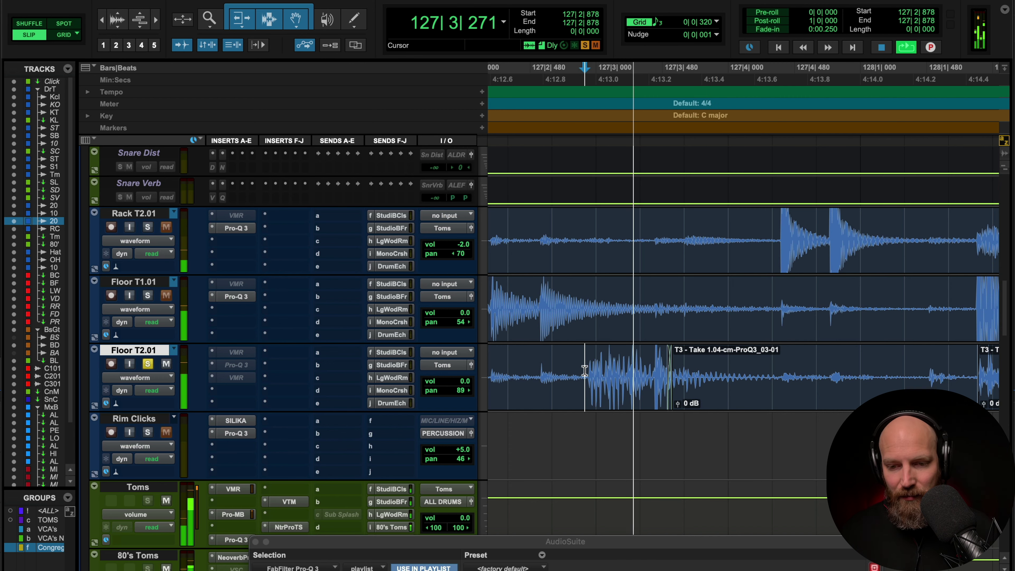
{"action": "key", "text": "space"}
- Split the processed Floor T2.01 clip at 127|4|755 and delete the part between there and the next hit
{"action": "left_click", "coordinate": [845, 355]}
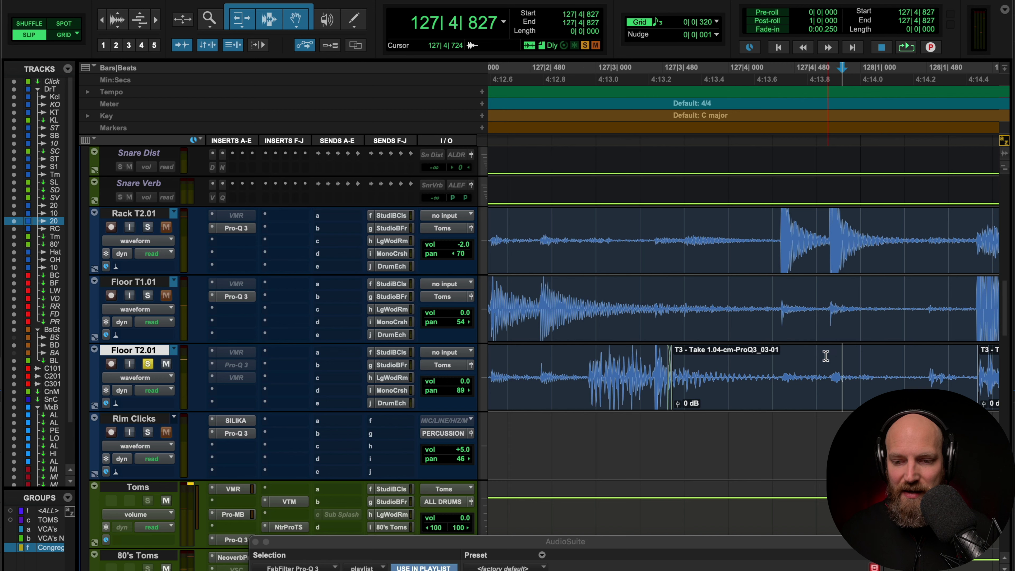
{"action": "left_click", "coordinate": [835, 358]}
{"action": "key", "text": "b"}
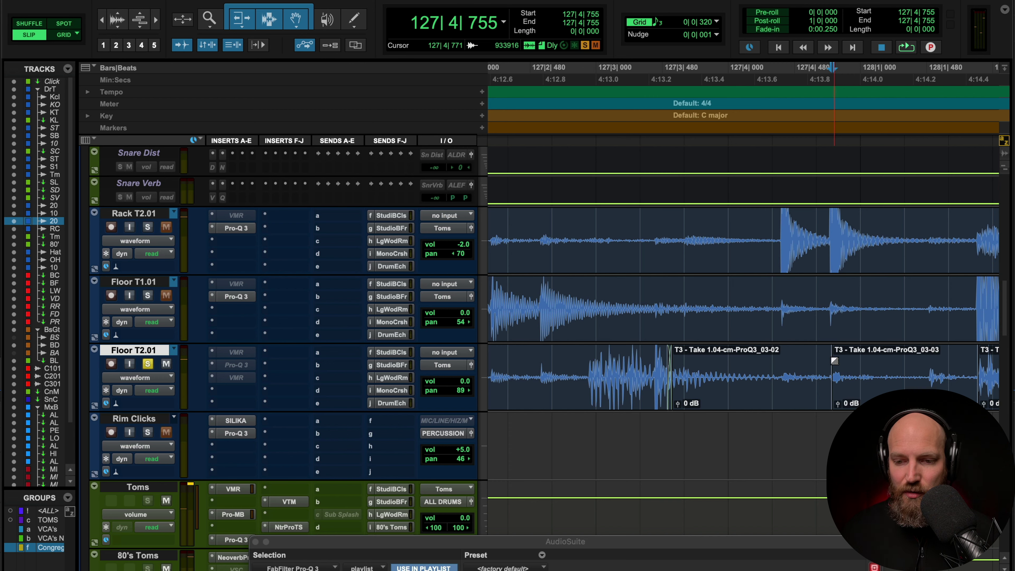
{"action": "double_click", "coordinate": [866, 358]}
{"action": "left_click", "coordinate": [895, 358]}
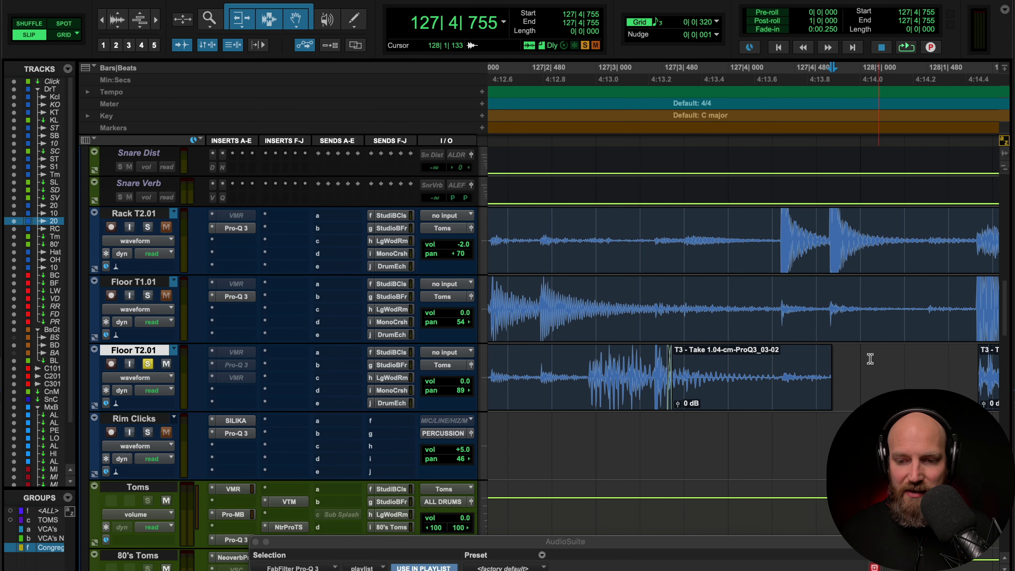
{"action": "double_click", "coordinate": [843, 358]}
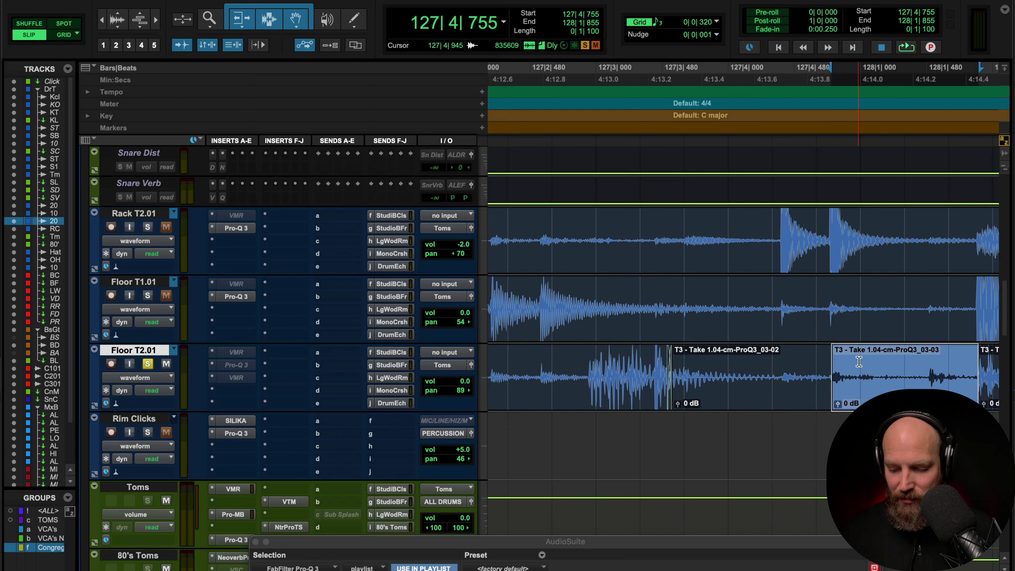
{"action": "key", "text": "Delete"}
- Fade out the processed Floor T2.01 clip from 127|4|187 to 127|4|755 and play it from 127|2|842
{"action": "left_click_drag", "start_coordinate": [827, 350], "coordinate": [754, 351]}
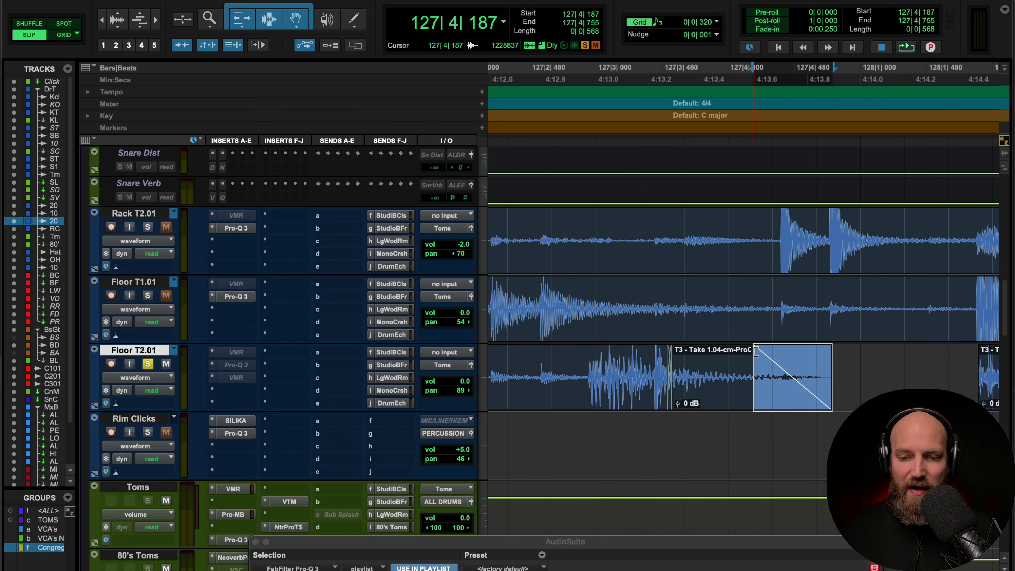
{"action": "left_click", "coordinate": [579, 369]}
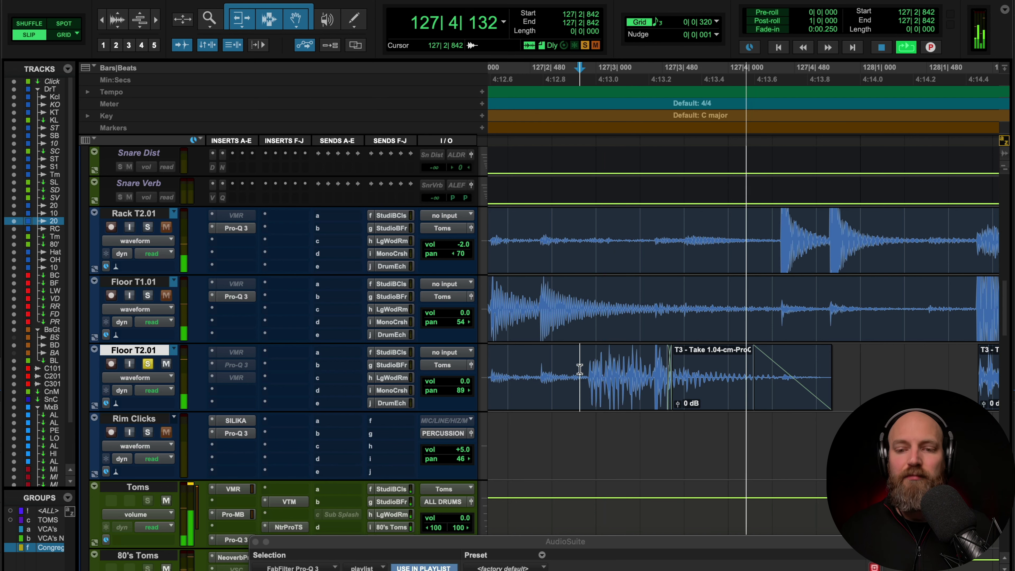
{"action": "key", "text": "space"}
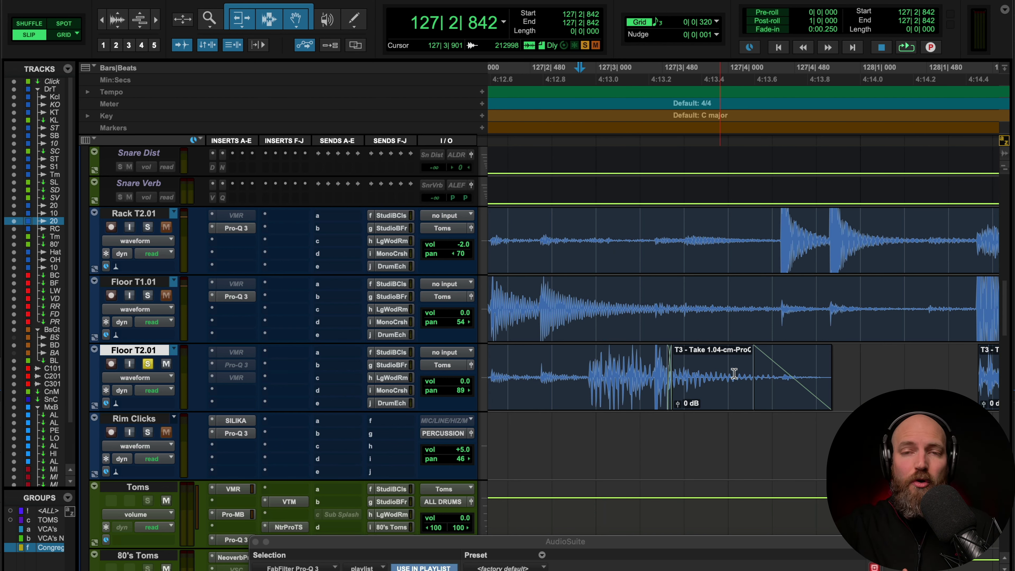
- Place the edit cursor at the Rack T2.01 hit at 127|4|388 and solo Rack T2.01 instead of Floor T2.01
{"action": "key", "text": "r"}
{"action": "left_click", "coordinate": [539, 372]}
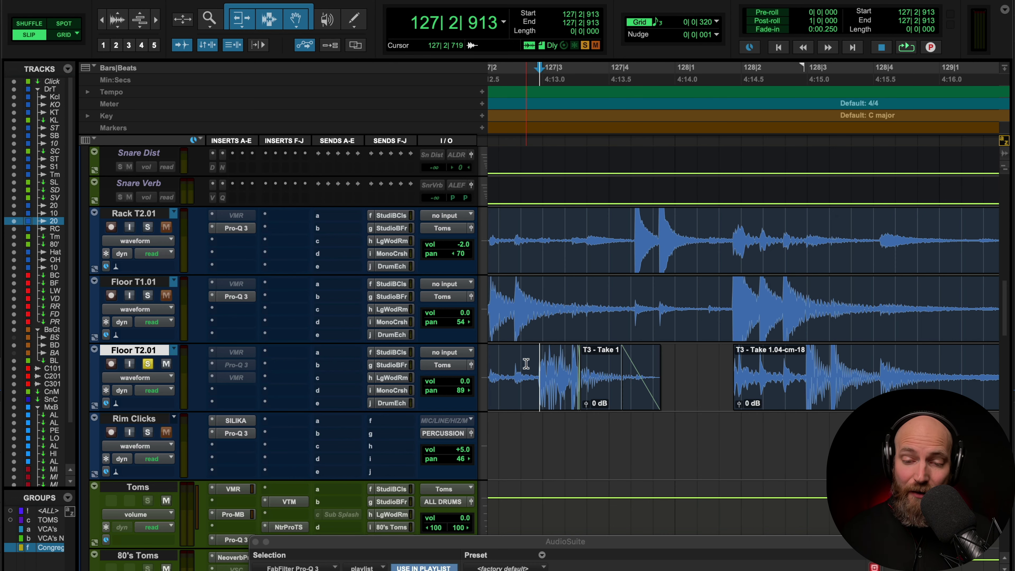
{"action": "scroll", "coordinate": [562, 299], "scroll_direction": "right", "scroll_amount": 2}
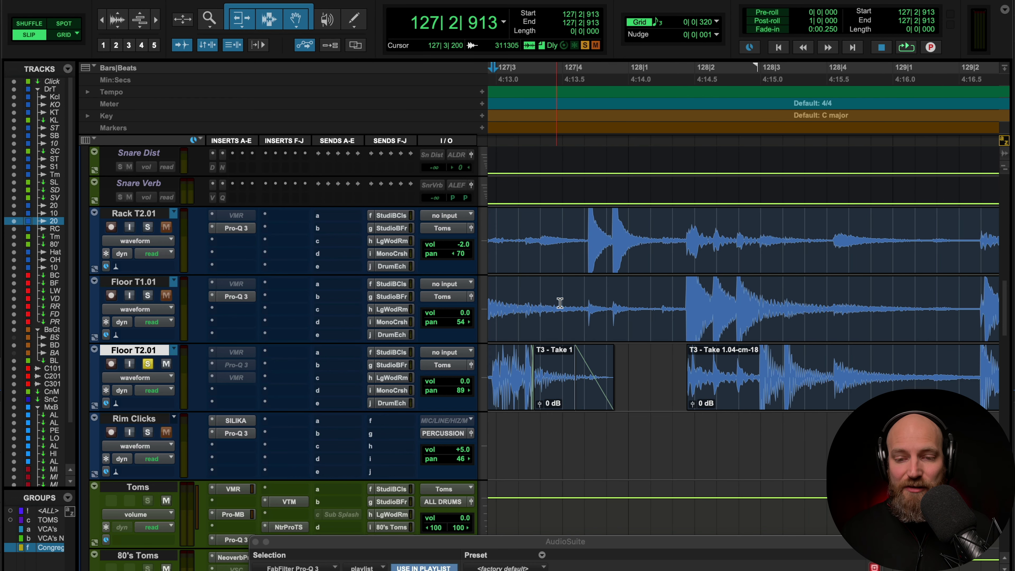
{"action": "left_click", "coordinate": [588, 229]}
{"action": "scroll", "coordinate": [604, 228], "scroll_direction": "right", "scroll_amount": 1}
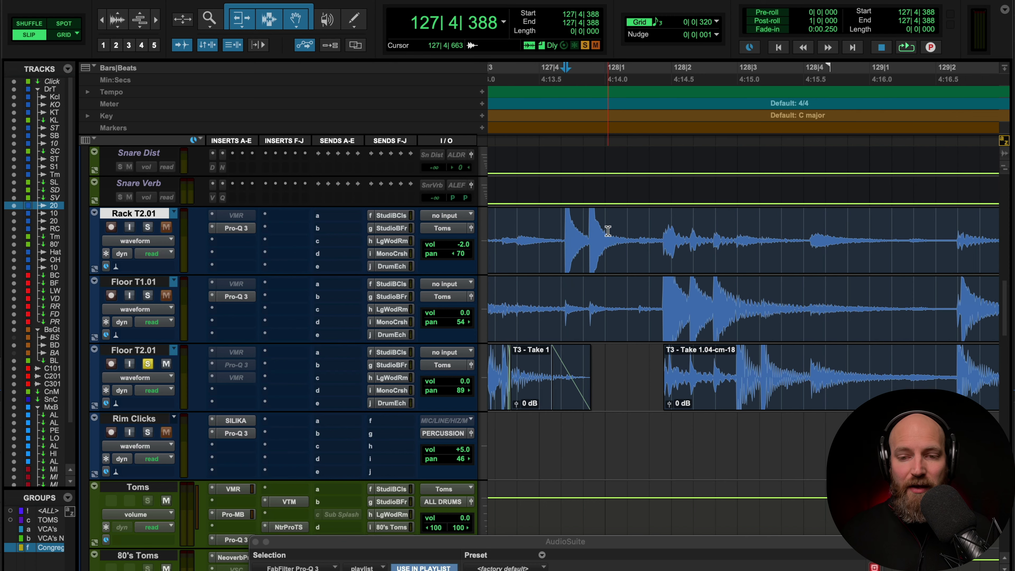
{"action": "key", "text": "r"}
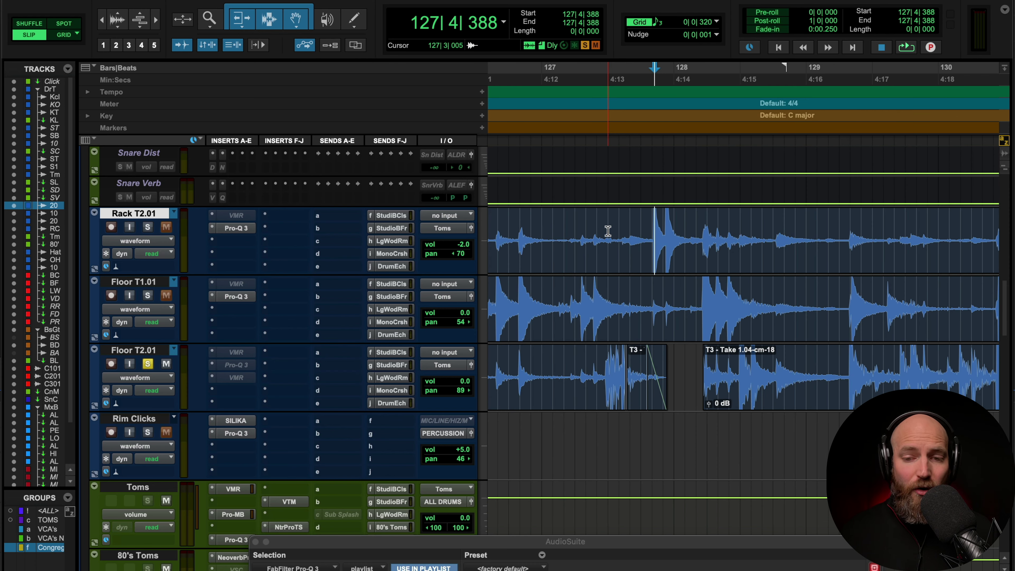
{"action": "left_click", "coordinate": [147, 364]}
{"action": "left_click", "coordinate": [147, 227]}
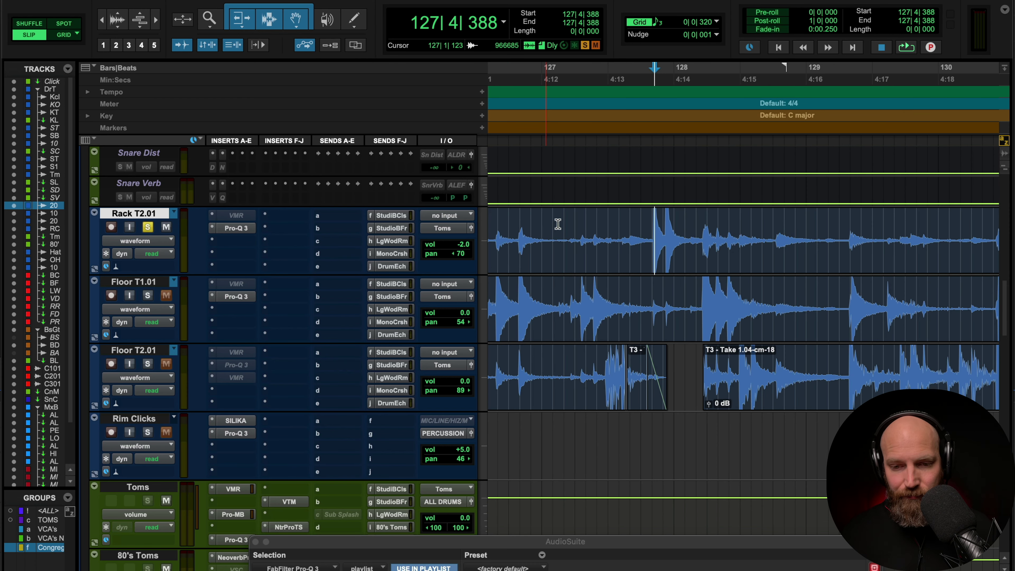
- Locate the Rack T2.01 fill around bar 48 earlier in the song and play it from 47|4|417
{"action": "key", "text": "super+alt+z"}
{"action": "key", "text": "space"}
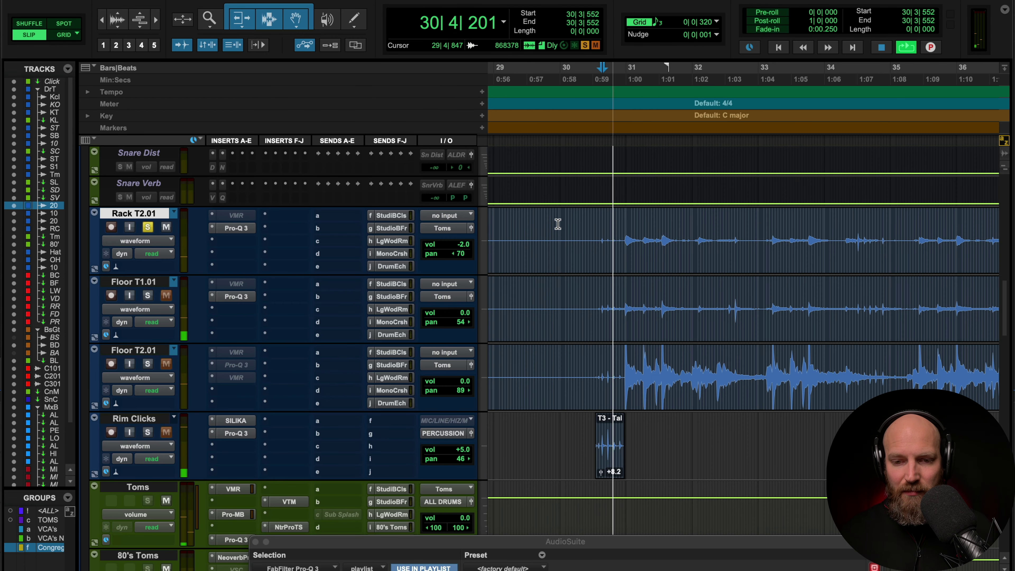
{"action": "scroll", "coordinate": [558, 224], "scroll_direction": "right", "scroll_amount": 10}
{"action": "key", "text": "space"}
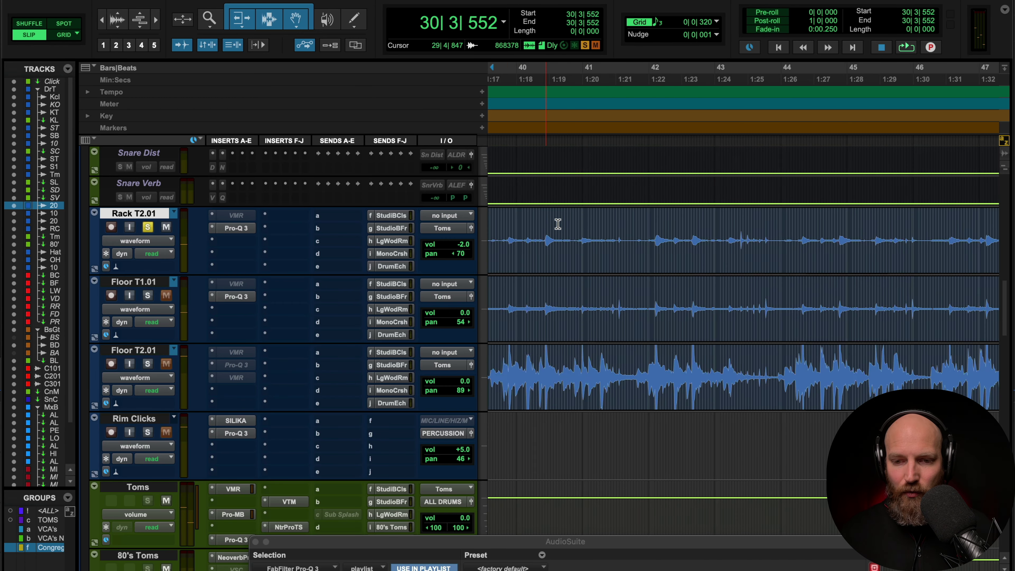
{"action": "scroll", "coordinate": [558, 224], "scroll_direction": "right", "scroll_amount": 6}
{"action": "left_click", "coordinate": [564, 230]}
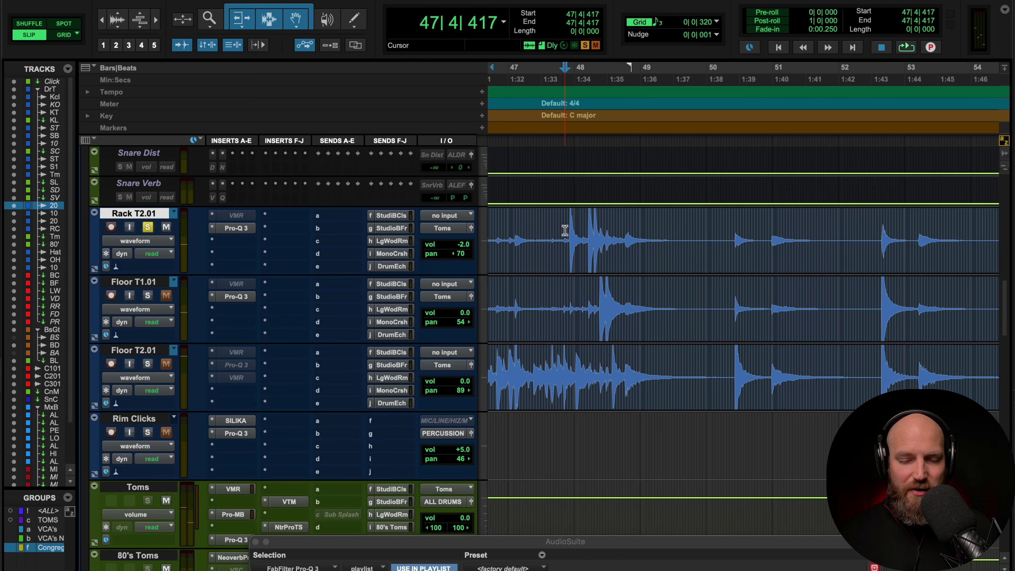
{"action": "key", "text": "space"}
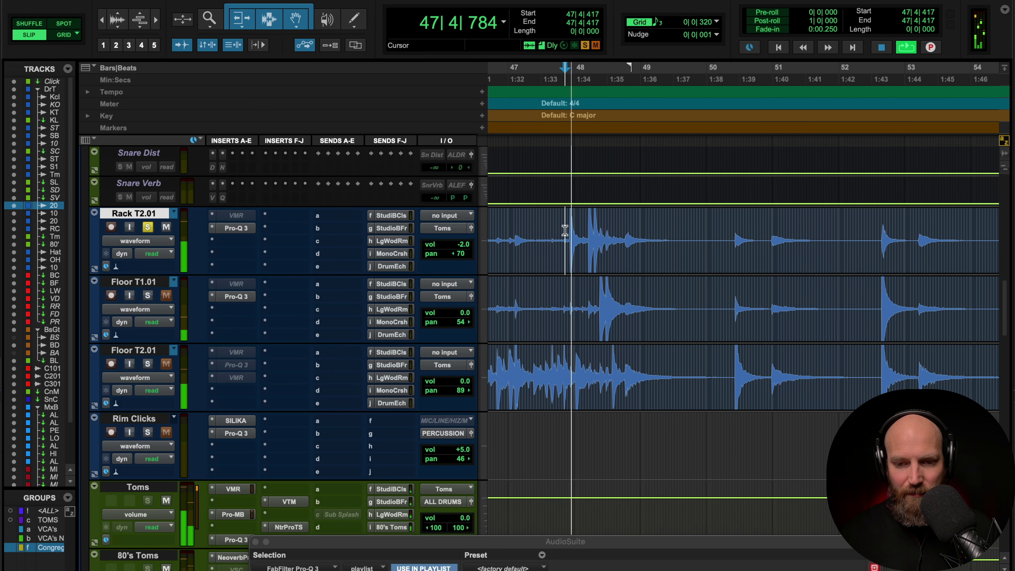
{"action": "key", "text": "space"}
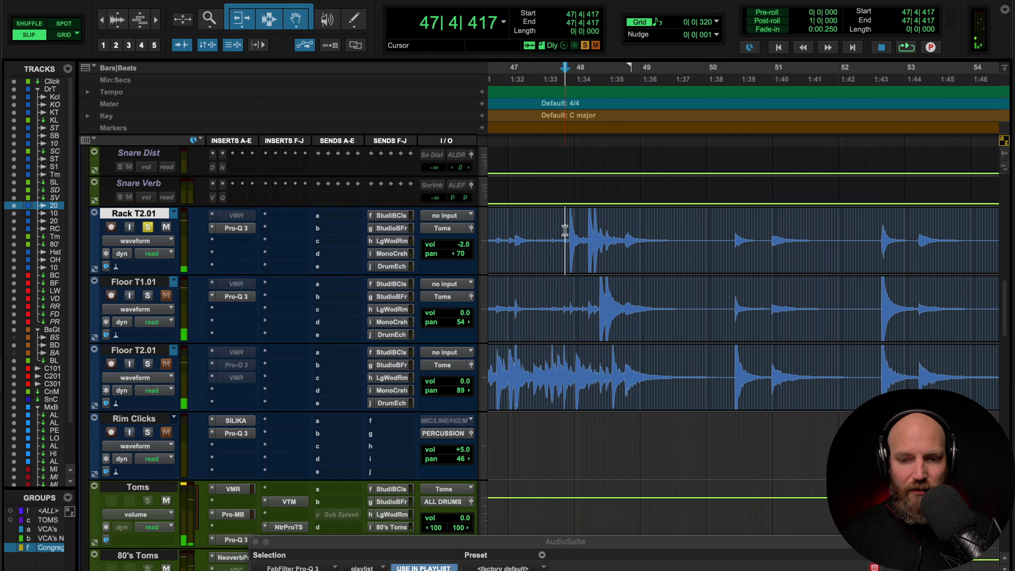
- Select the Rack T2.01 bleed and decay after the fill, from 48|3|937 to 49|4|438
{"action": "scroll", "coordinate": [565, 230], "scroll_direction": "right", "scroll_amount": 3}
{"action": "scroll", "coordinate": [565, 230], "scroll_direction": "left", "scroll_amount": 2}
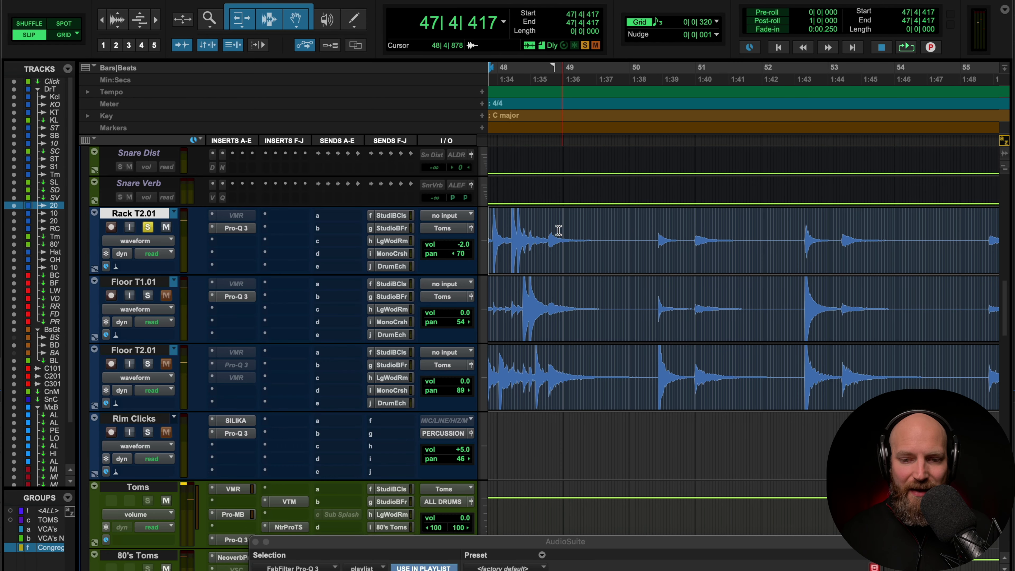
{"action": "left_click_drag", "start_coordinate": [547, 230], "coordinate": [621, 230]}
- Place the edit cursor at the Rack T2.01 transient at 57|1|424 and play the track from there
{"action": "scroll", "coordinate": [587, 226], "scroll_direction": "right", "scroll_amount": 10}
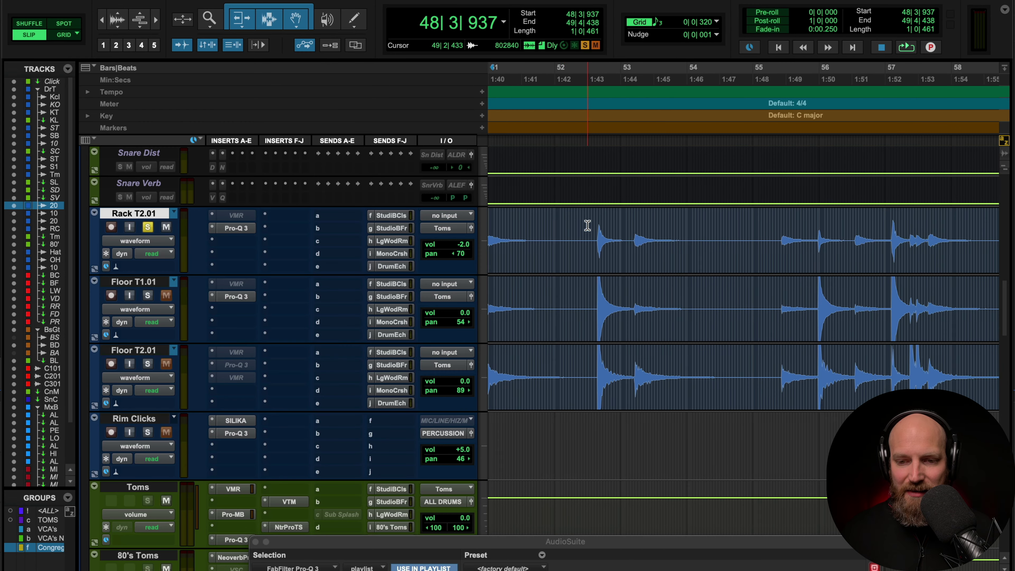
{"action": "left_click", "coordinate": [614, 225]}
{"action": "key", "text": "Tab"}
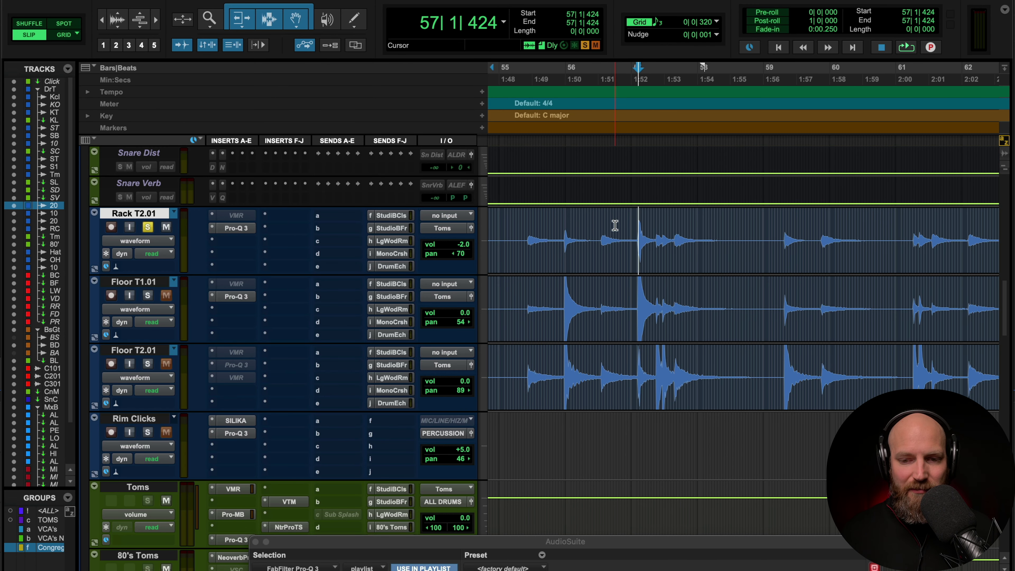
{"action": "key", "text": "space"}
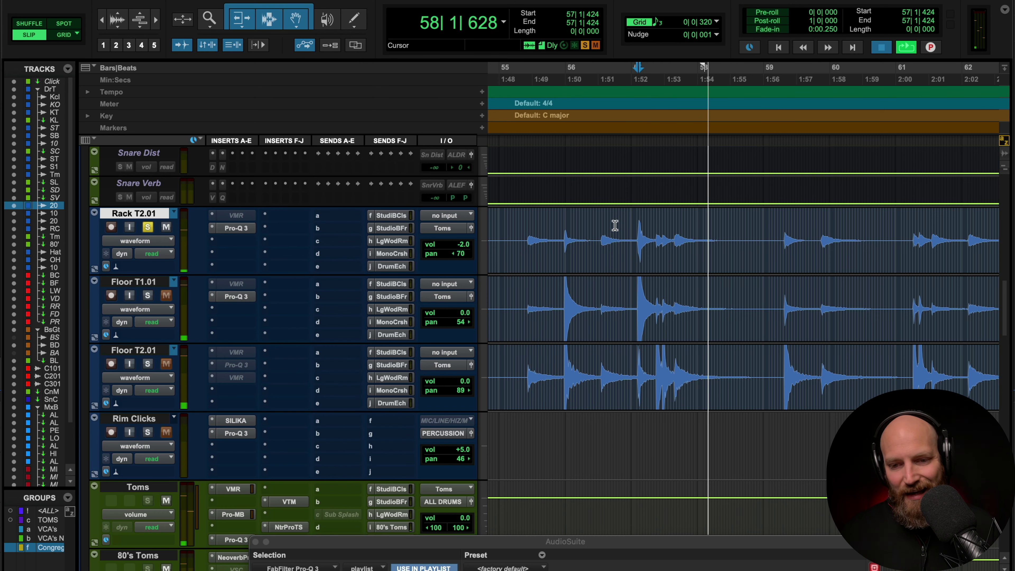
{"action": "key", "text": "space"}
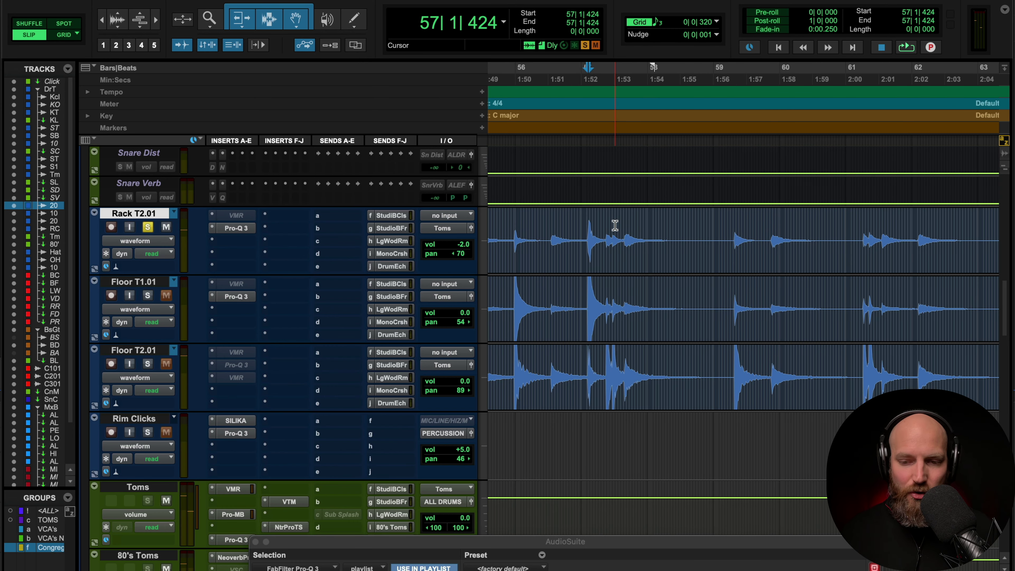
- Locate the next Rack T2.01 fill after bar 65 and place the edit cursor before its first hit at 65|2|395
{"action": "scroll", "coordinate": [615, 225], "scroll_direction": "right", "scroll_amount": 10}
{"action": "scroll", "coordinate": [615, 225], "scroll_direction": "up", "scroll_amount": 2}
{"action": "scroll", "coordinate": [614, 225], "scroll_direction": "down", "scroll_amount": 2}
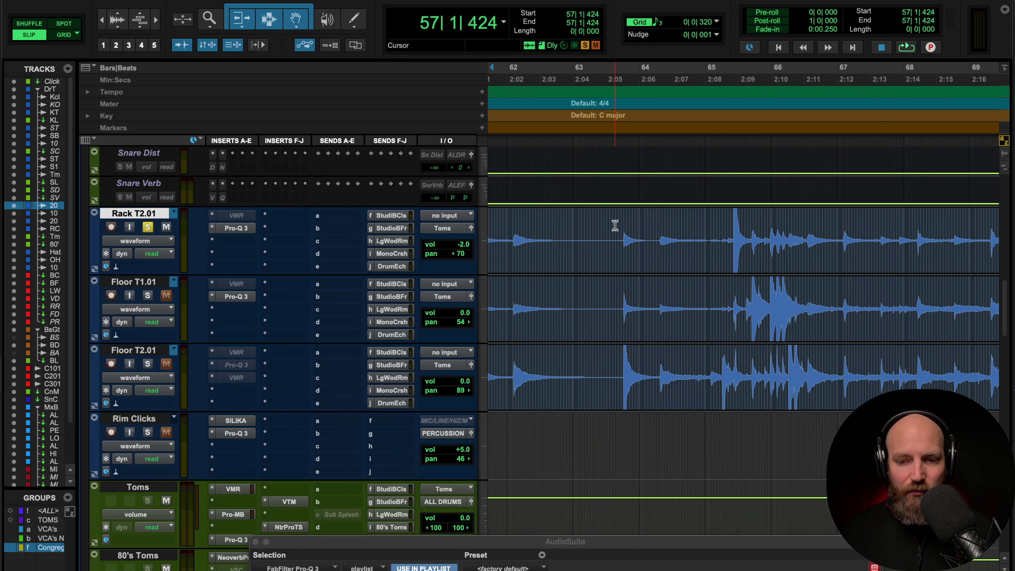
{"action": "scroll", "coordinate": [612, 226], "scroll_direction": "right", "scroll_amount": 4}
{"action": "left_click", "coordinate": [594, 227]}
{"action": "left_click", "coordinate": [592, 225]}
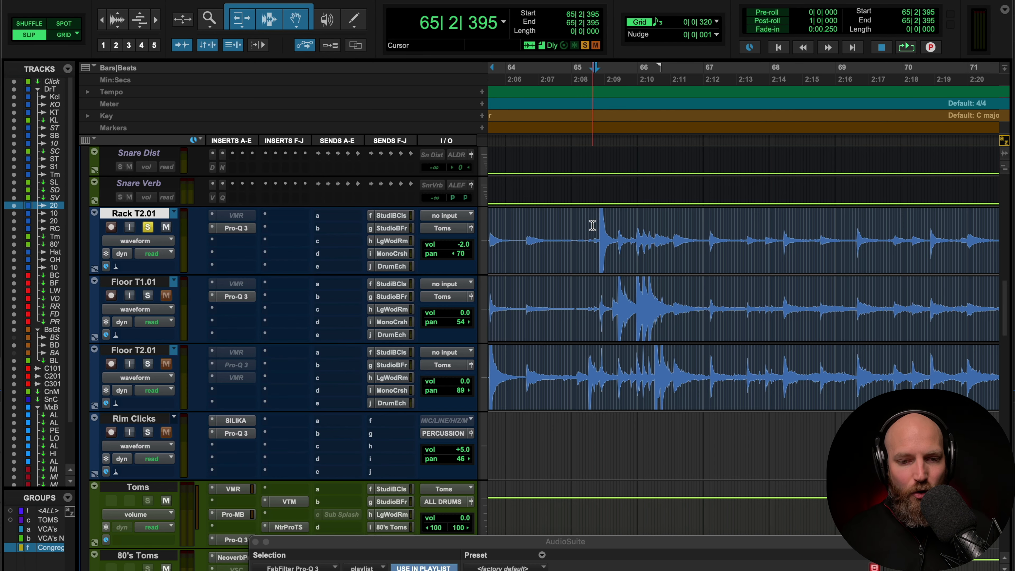
- Look past the bar 65 fill and locate the Floor T2.01 fill around bar 128 near the end of the song
{"action": "scroll", "coordinate": [592, 226], "scroll_direction": "right", "scroll_amount": 2}
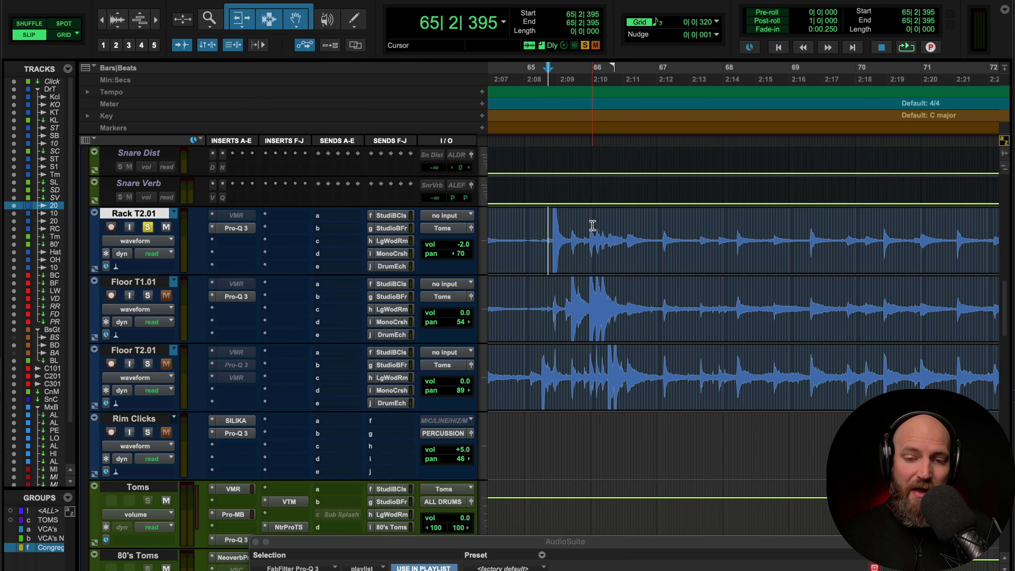
{"action": "key", "text": "r"}
{"action": "key", "text": "r"}
{"action": "key", "text": "r"}
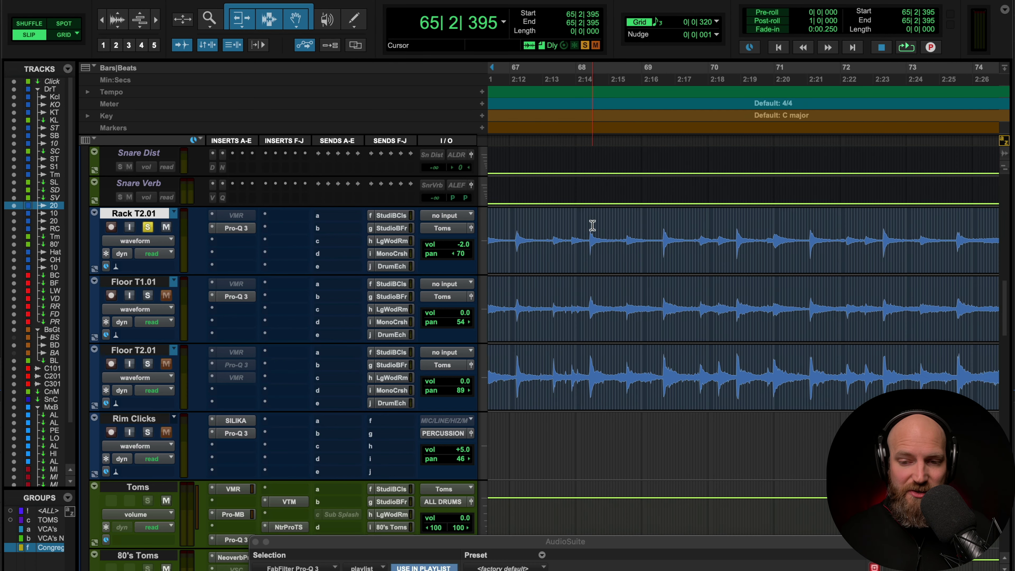
{"action": "key", "text": "r"}
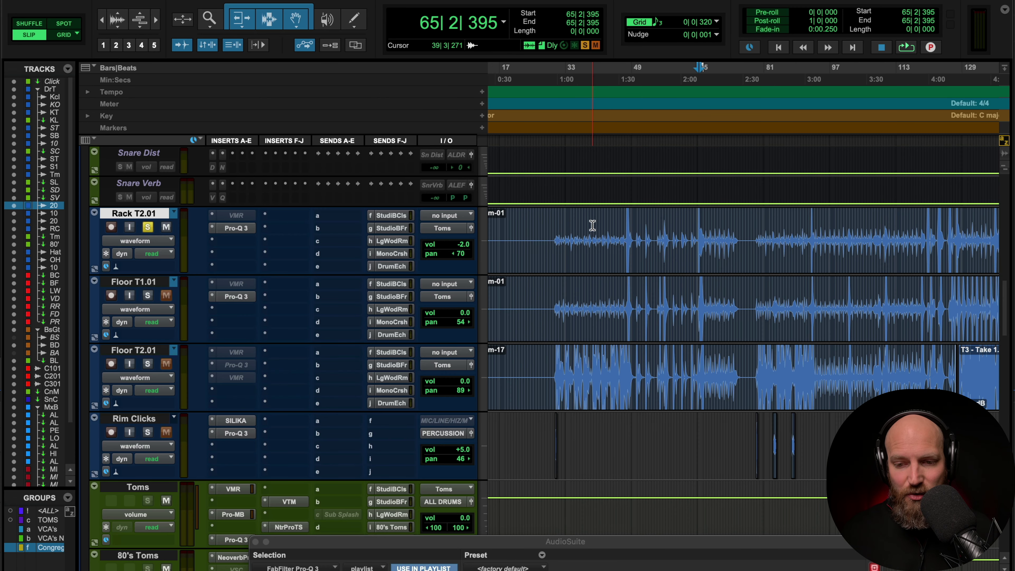
{"action": "scroll", "coordinate": [593, 228], "scroll_direction": "right", "scroll_amount": 6}
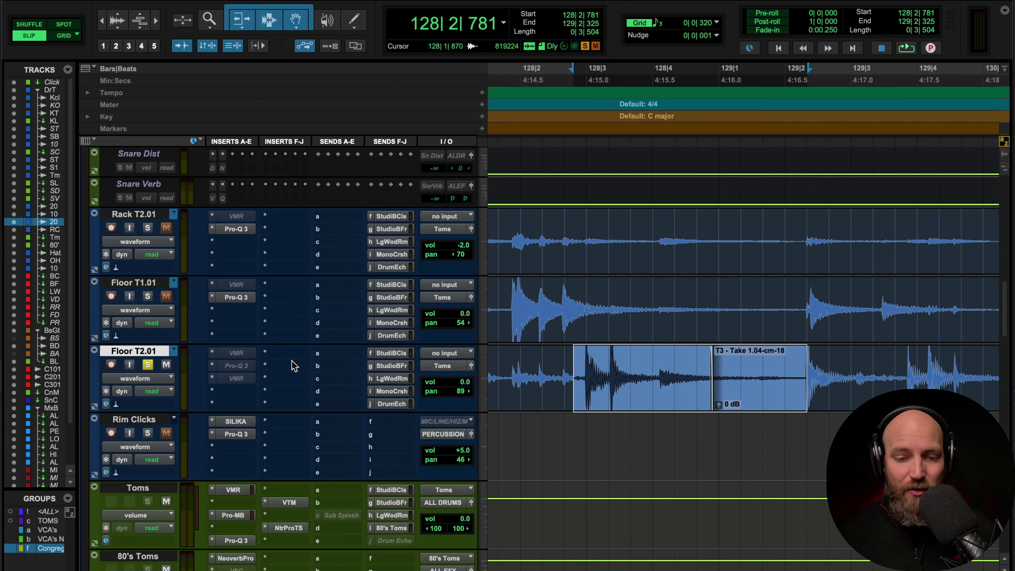
- Open the Virtual Mix Rack on Floor T2.01 and browse its dynamics modules for Gate:Drums
{"action": "left_click", "coordinate": [235, 354]}
{"action": "left_click_drag", "start_coordinate": [443, 20], "coordinate": [483, 1]}
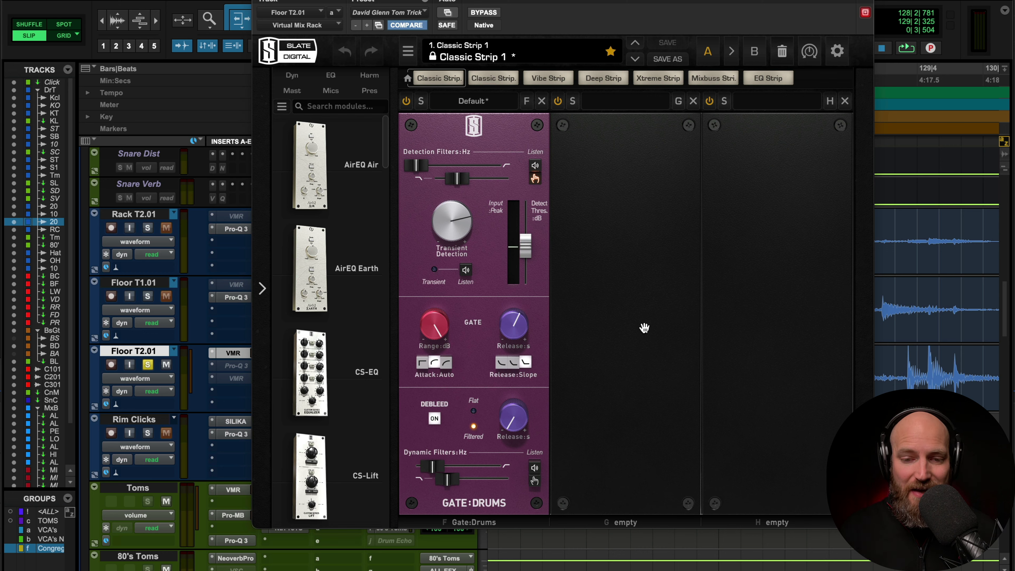
{"action": "left_click", "coordinate": [293, 77]}
{"action": "scroll", "coordinate": [339, 273], "scroll_direction": "down", "scroll_amount": 5}
{"action": "scroll", "coordinate": [339, 273], "scroll_direction": "down", "scroll_amount": 10}
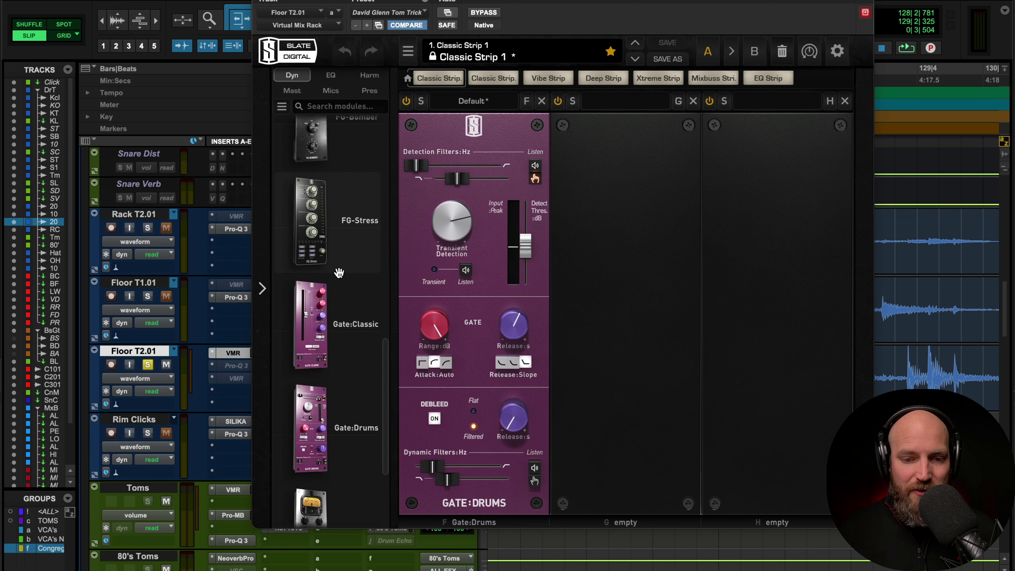
{"action": "scroll", "coordinate": [344, 265], "scroll_direction": "down", "scroll_amount": 6}
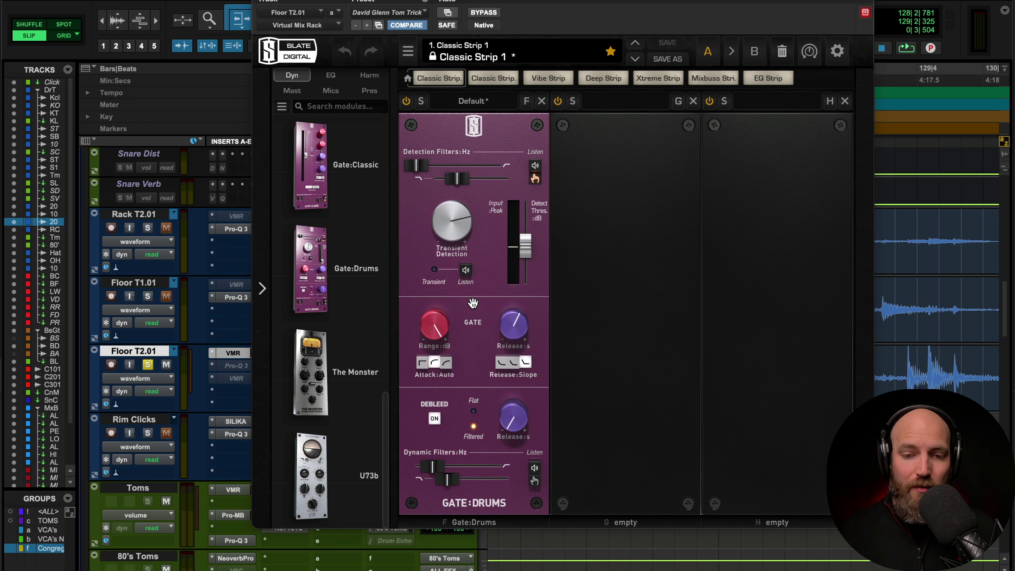
- Raise the Gate:Drums detection threshold while looping the Floor T2.01 fill, and compare the sound with the plug-in bypassed
{"action": "left_click", "coordinate": [489, 13]}
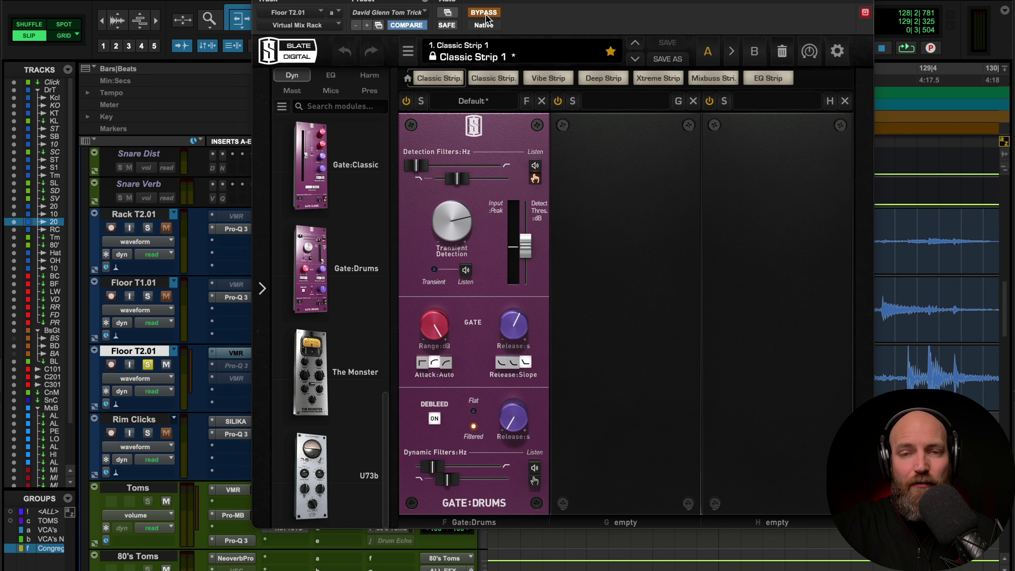
{"action": "left_click", "coordinate": [485, 13]}
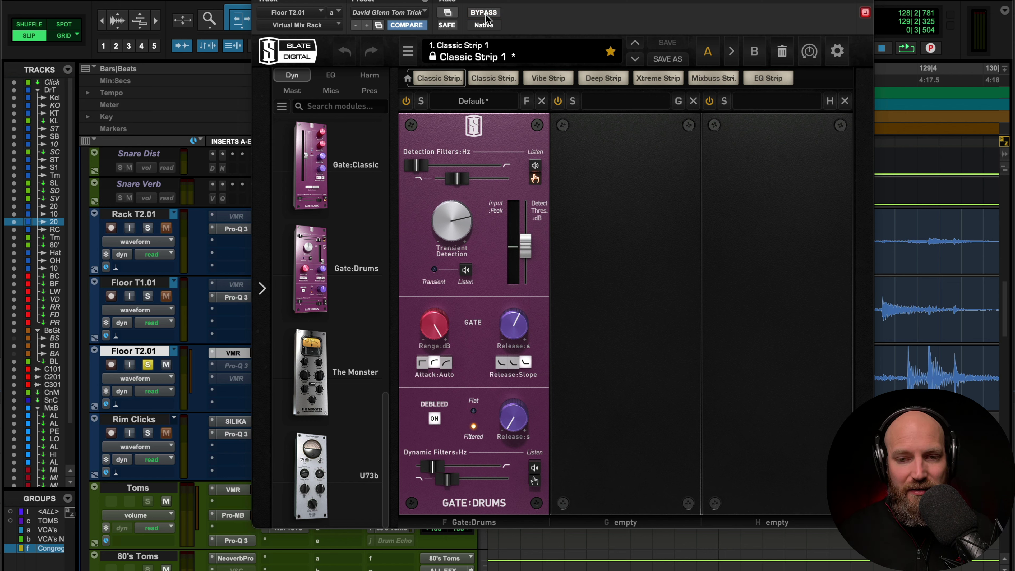
{"action": "key", "text": "space"}
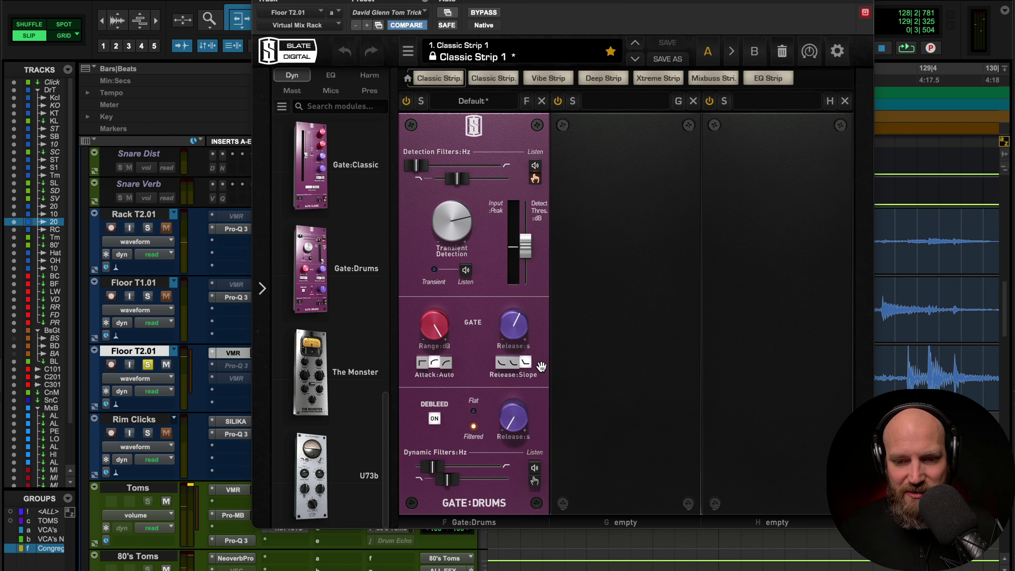
{"action": "mouse_move", "coordinate": [527, 255]}
{"action": "left_click_drag", "start_coordinate": [527, 255], "coordinate": [528, 251]}
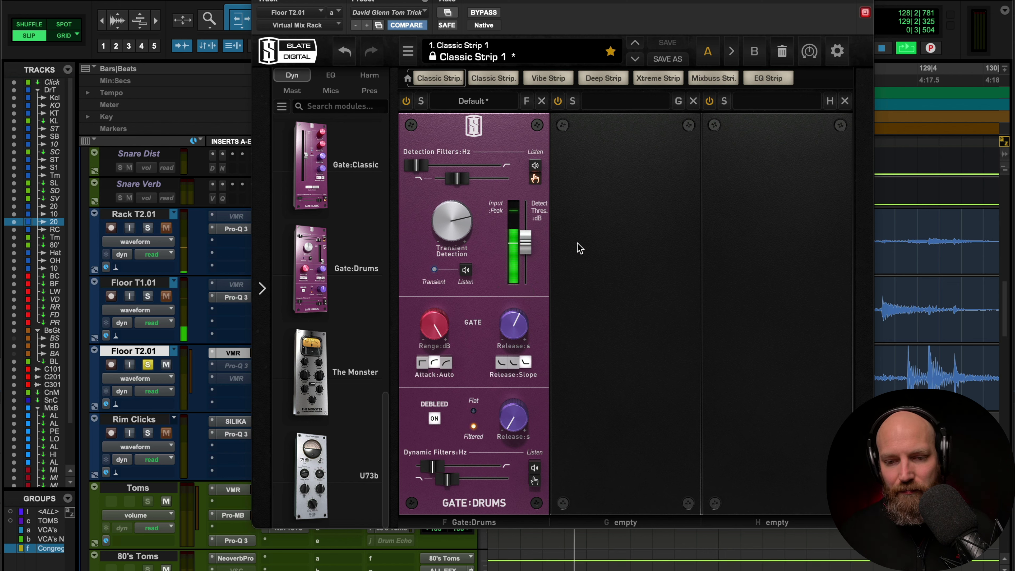
{"action": "left_click_drag", "start_coordinate": [531, 244], "coordinate": [531, 235]}
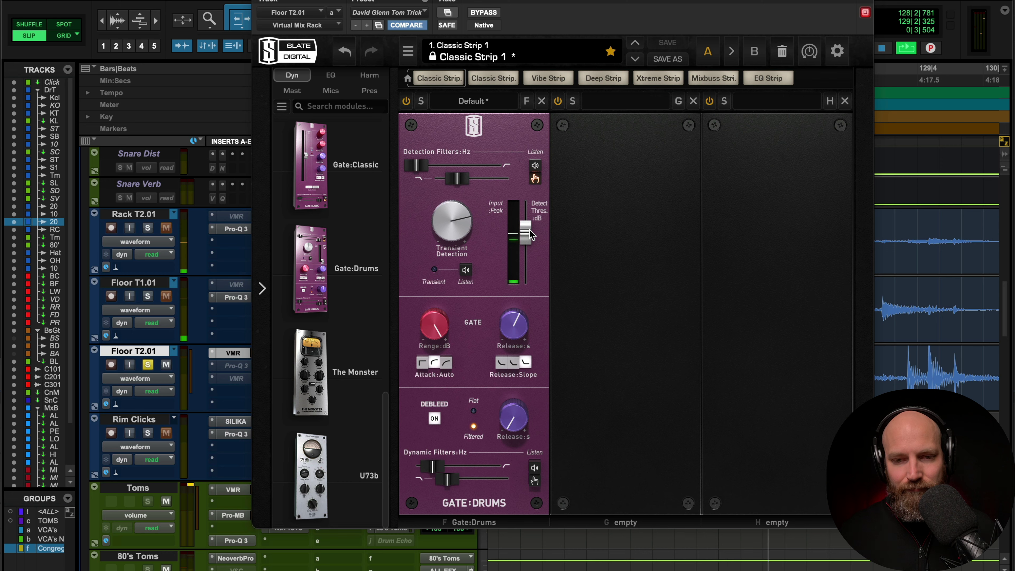
{"action": "left_click", "coordinate": [492, 14]}
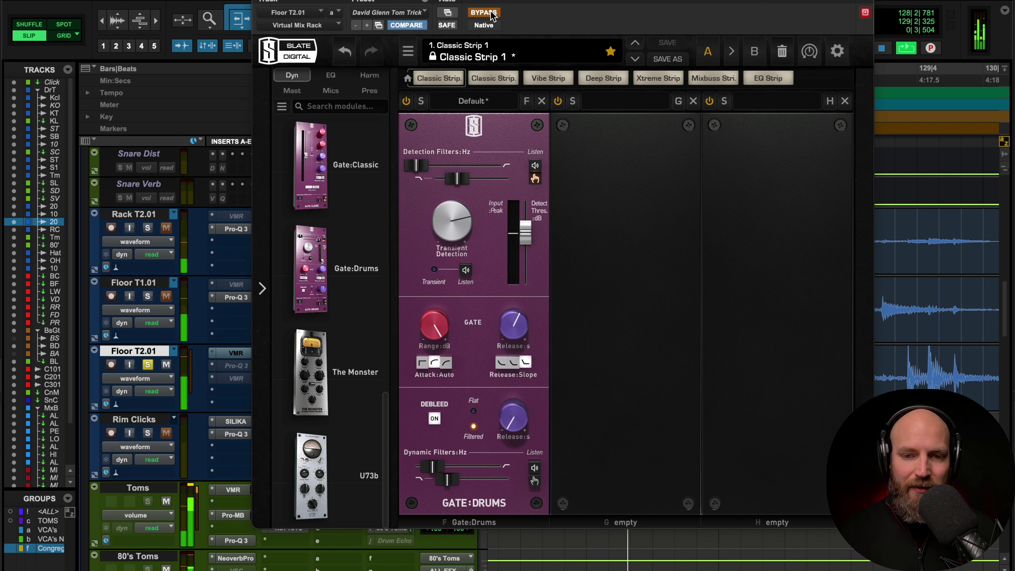
{"action": "left_click", "coordinate": [492, 14]}
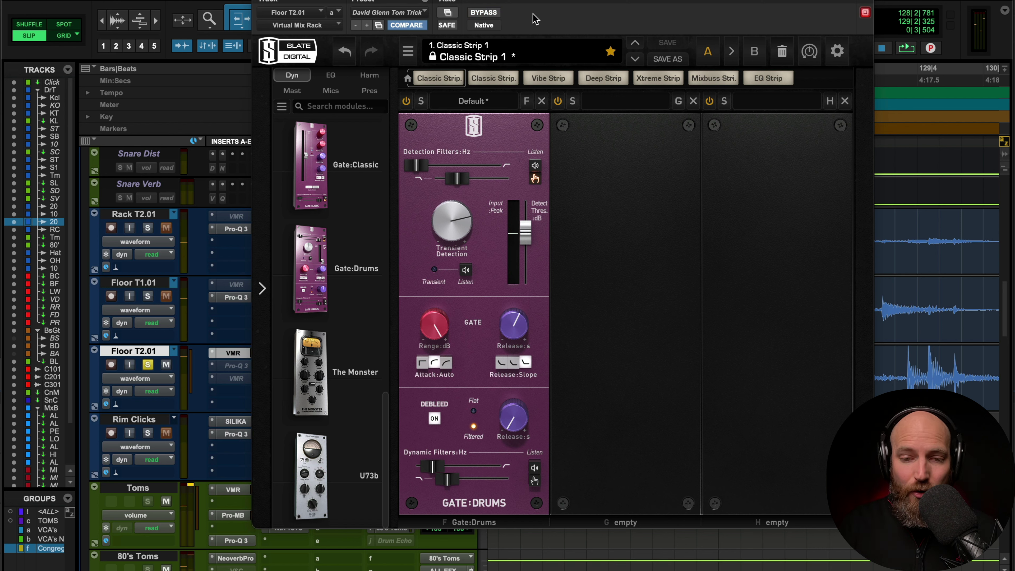
- Raise the upper detection filter cutoff slightly, shorten the gate release to 262 ms and audition the fill
{"action": "left_click", "coordinate": [464, 185]}
{"action": "left_click_drag", "start_coordinate": [464, 181], "coordinate": [464, 181]}
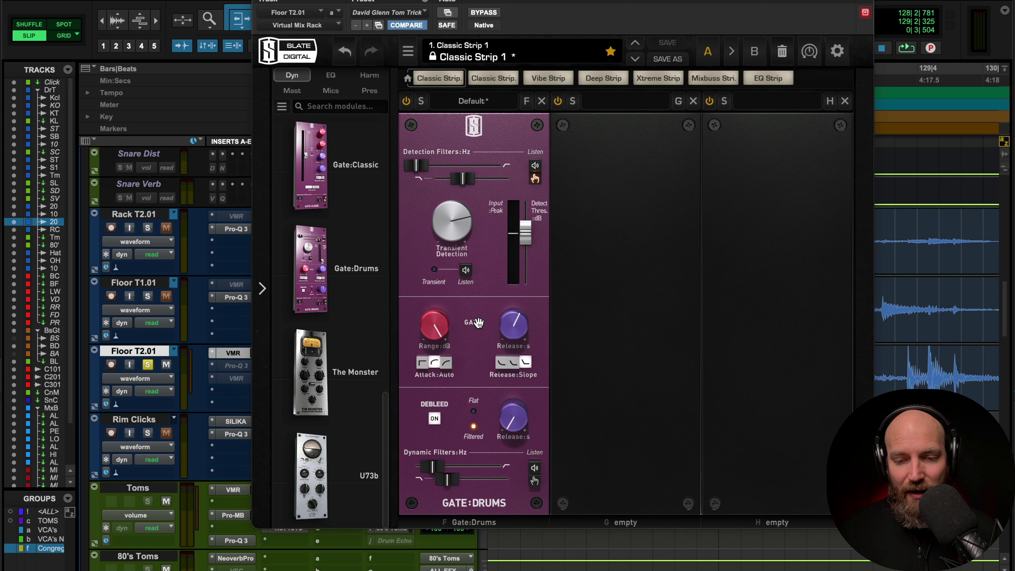
{"action": "left_click_drag", "start_coordinate": [515, 330], "coordinate": [515, 323]}
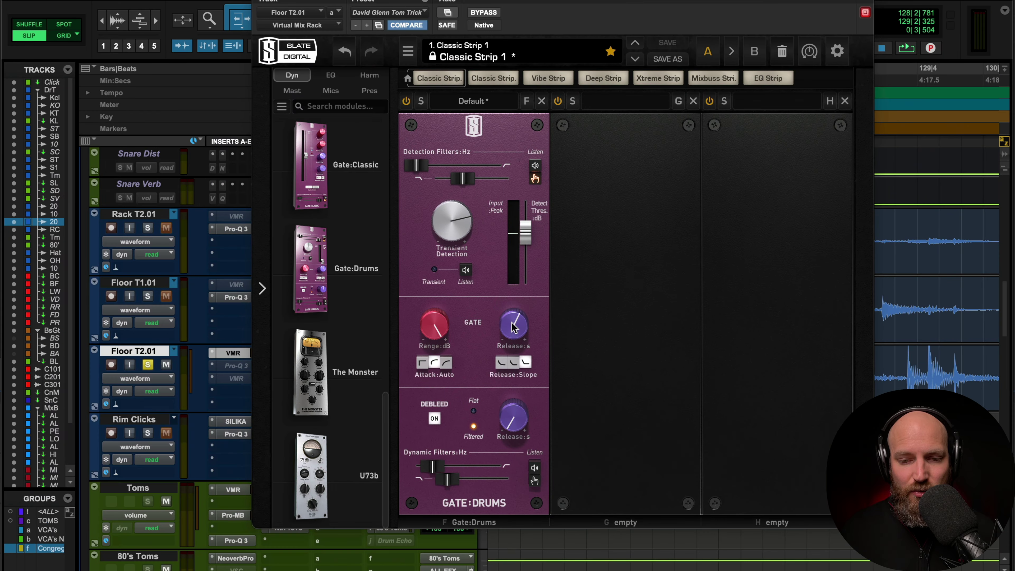
{"action": "left_click_drag", "start_coordinate": [513, 325], "coordinate": [504, 347]}
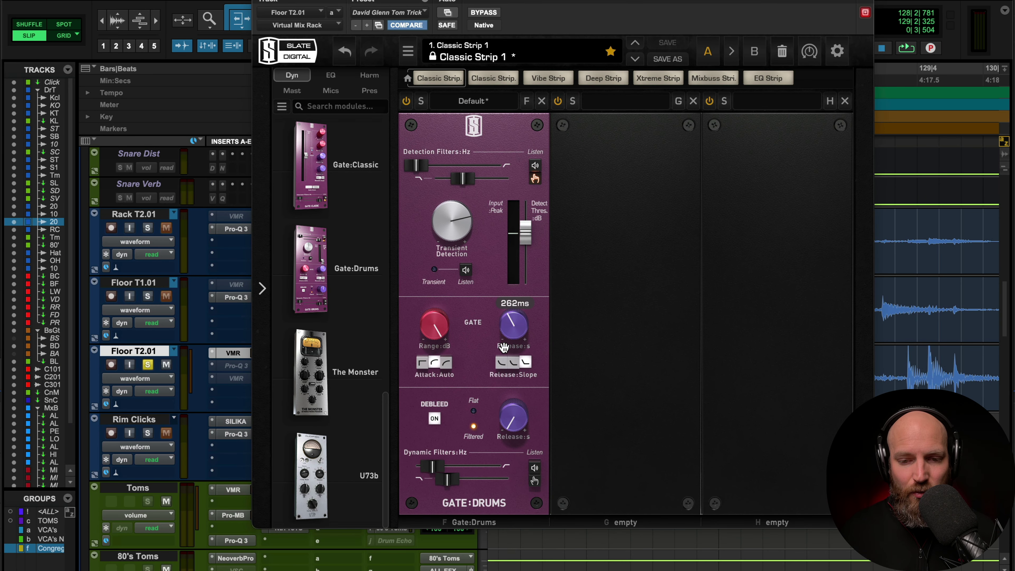
{"action": "key", "text": "space"}
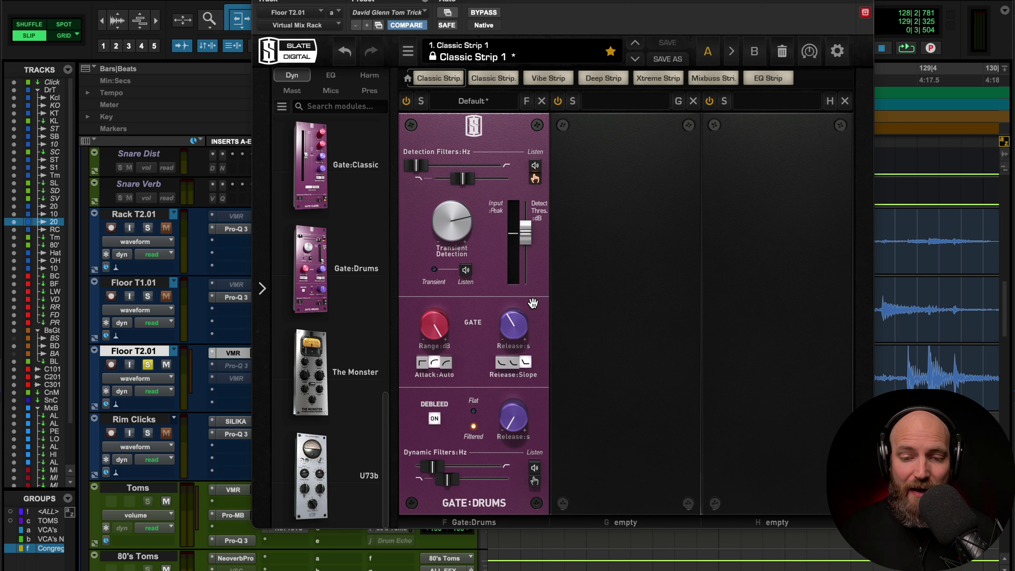
- Lengthen the gate release to 1.6 s and the Debleed release to its maximum, auditioning the fill with each setting
{"action": "left_click_drag", "start_coordinate": [519, 324], "coordinate": [516, 276]}
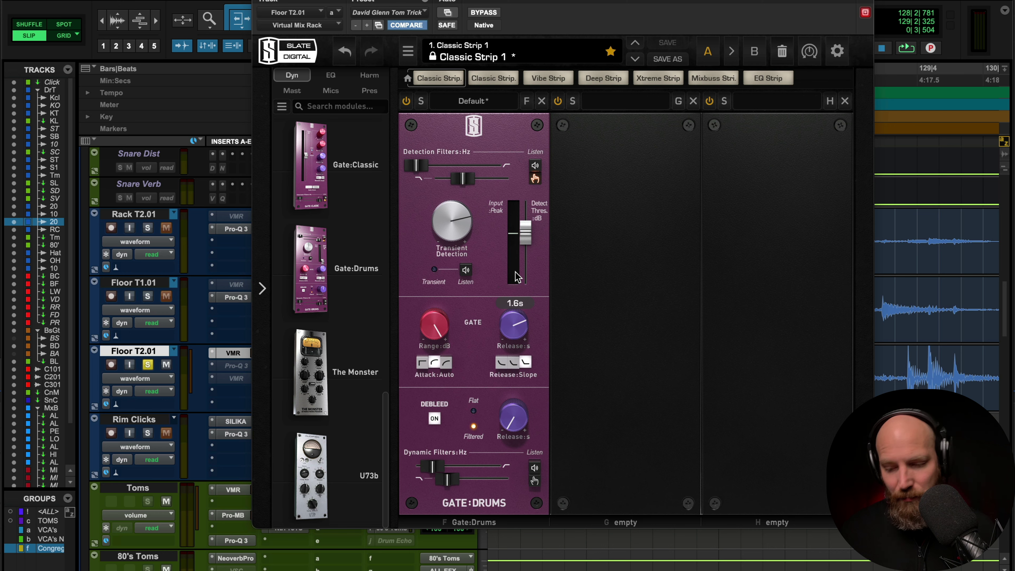
{"action": "key", "text": "space"}
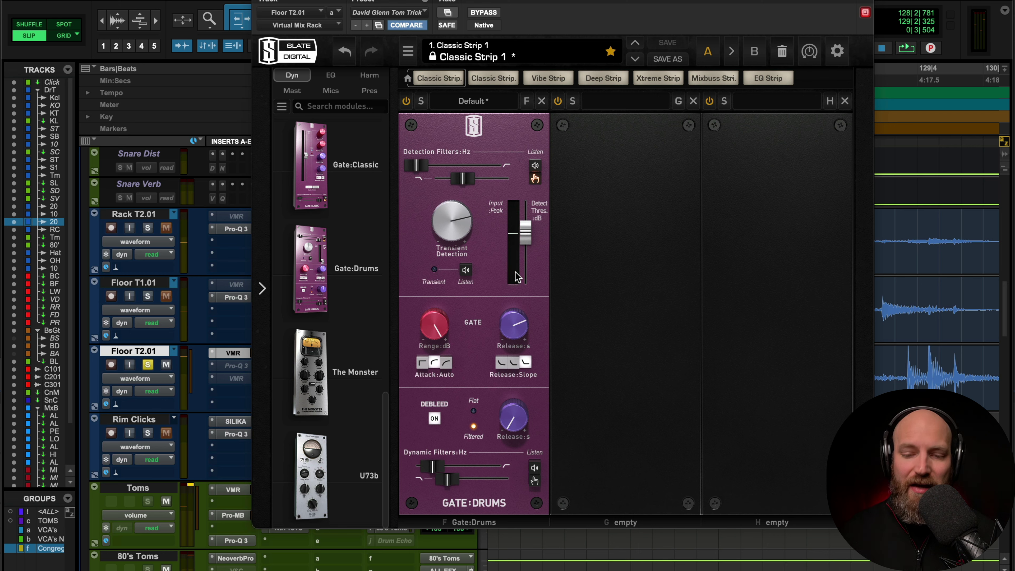
{"action": "left_click_drag", "start_coordinate": [514, 419], "coordinate": [507, 240]}
{"action": "key", "text": "space"}
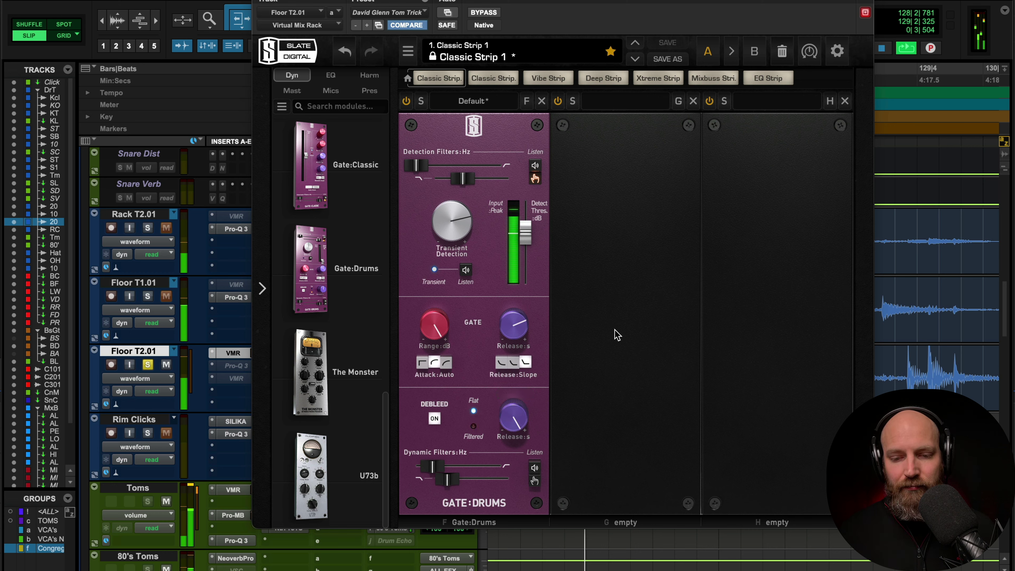
{"action": "key", "text": "space"}
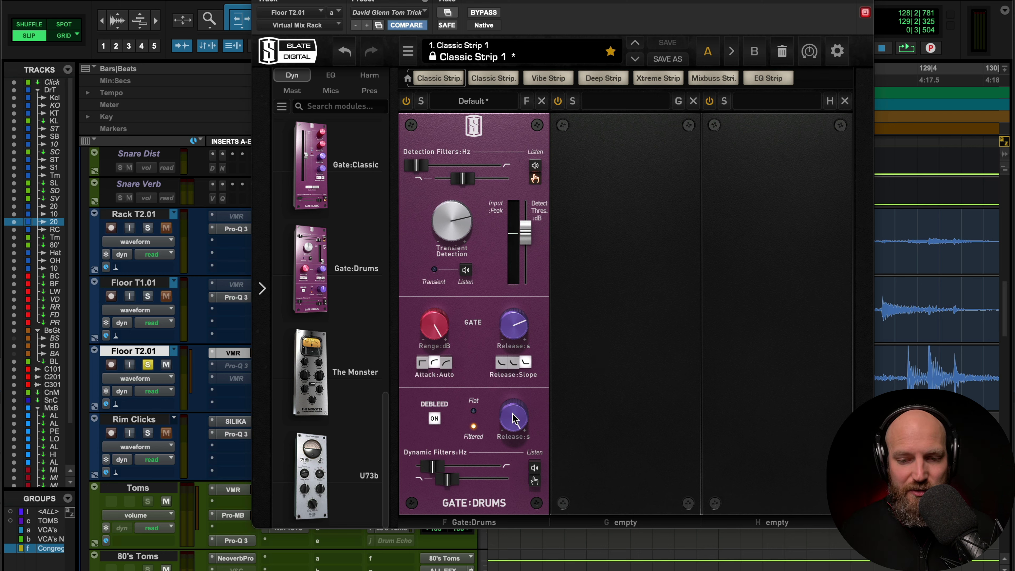
- Shorten the Debleed release to 149 ms and set the upper dynamic filter cutoff to 272 Hz
{"action": "left_click_drag", "start_coordinate": [515, 420], "coordinate": [508, 516]}
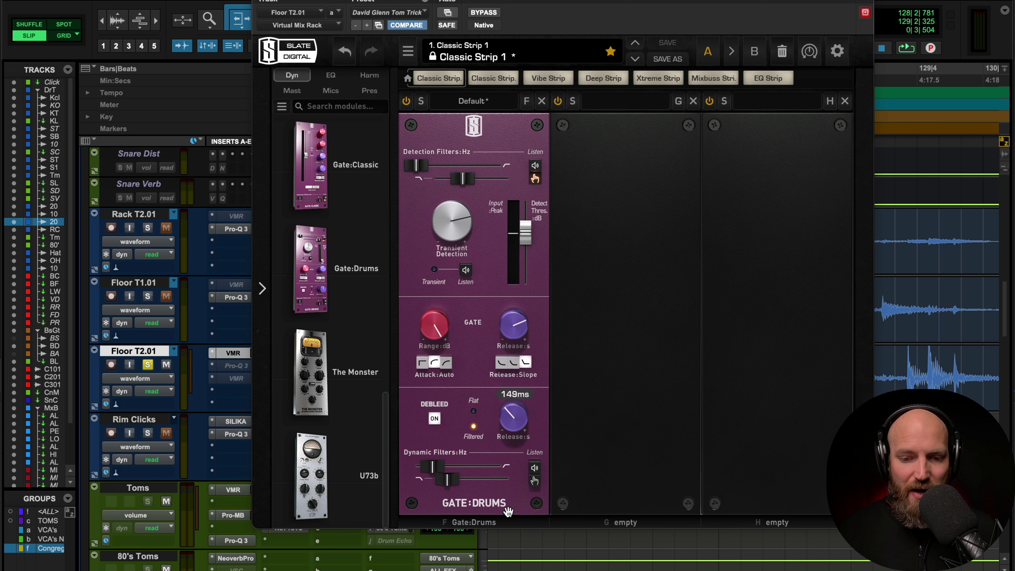
{"action": "left_click_drag", "start_coordinate": [450, 480], "coordinate": [479, 489]}
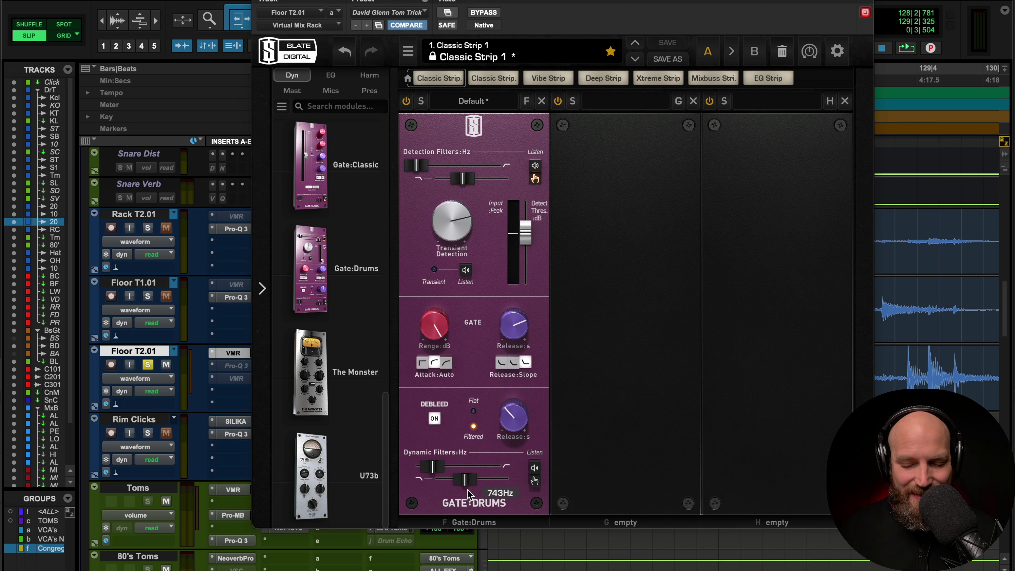
{"action": "left_click_drag", "start_coordinate": [467, 490], "coordinate": [454, 489]}
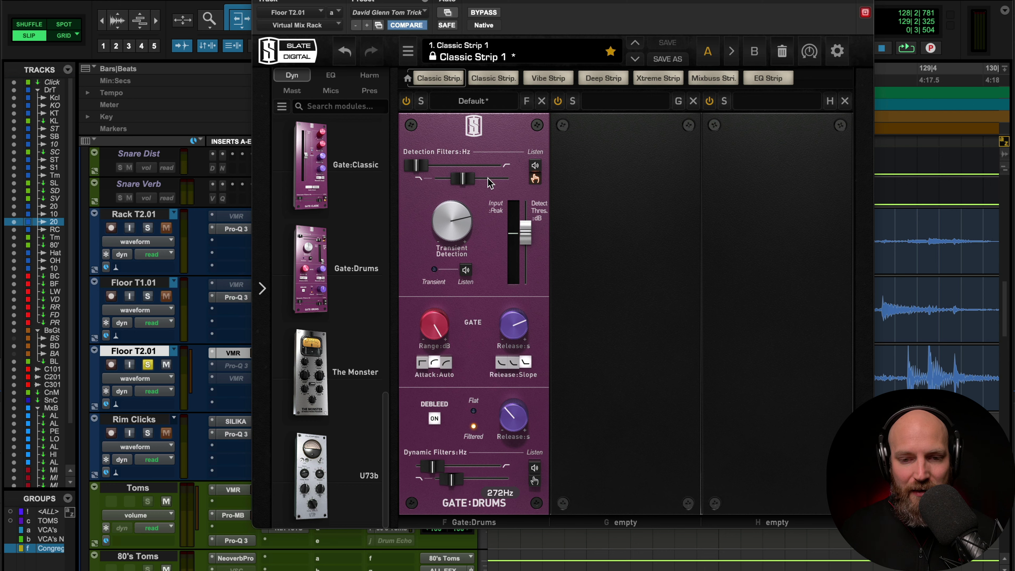
- Lower the upper detection filter cutoff slightly and audition the gated Floor T2.01 fill
{"action": "left_click_drag", "start_coordinate": [460, 182], "coordinate": [451, 182]}
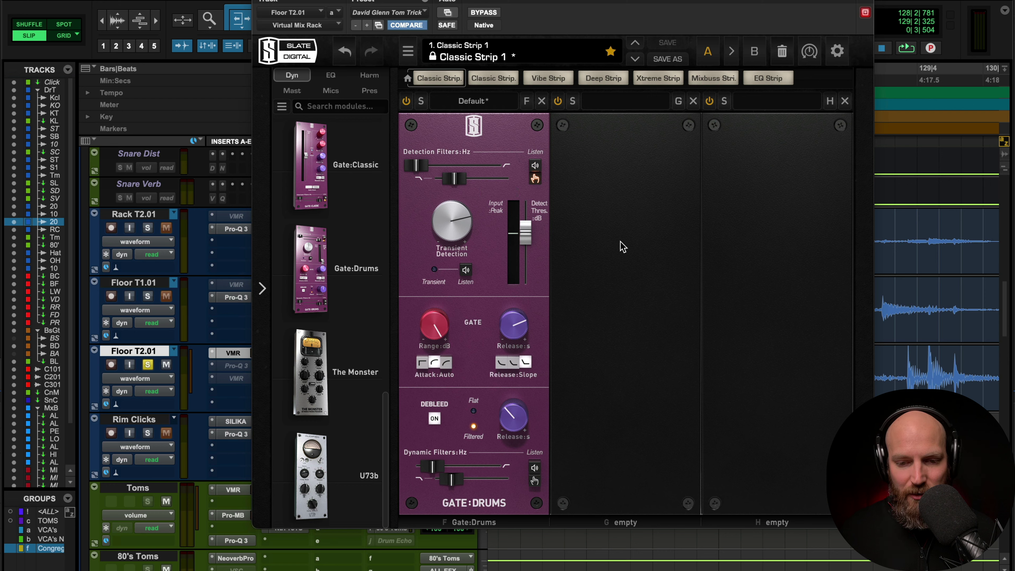
{"action": "key", "text": "space"}
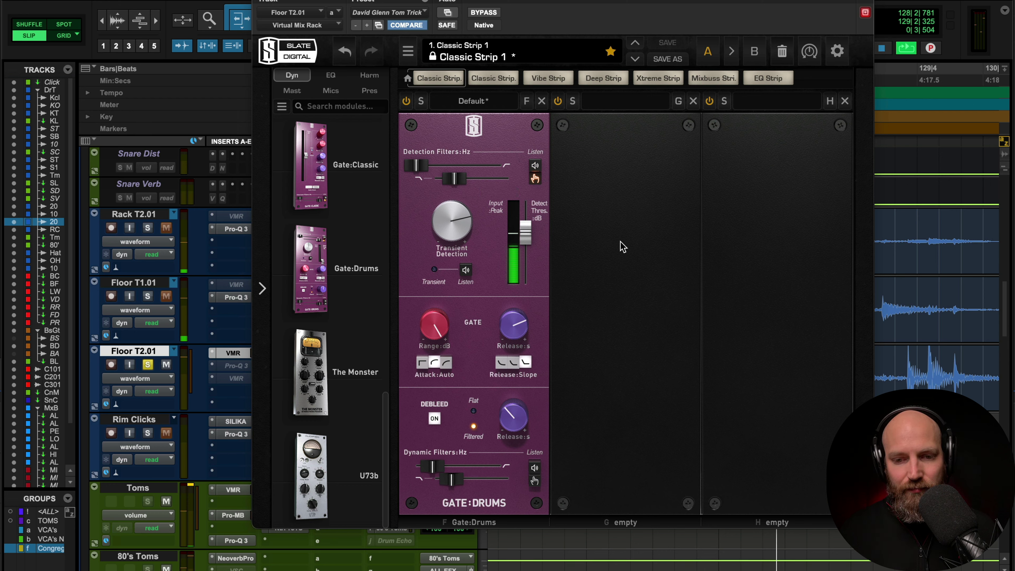
{"action": "key", "text": "space"}
- Set the Debleed release to its shortest value and play the fill again
{"action": "mouse_move", "coordinate": [515, 416]}
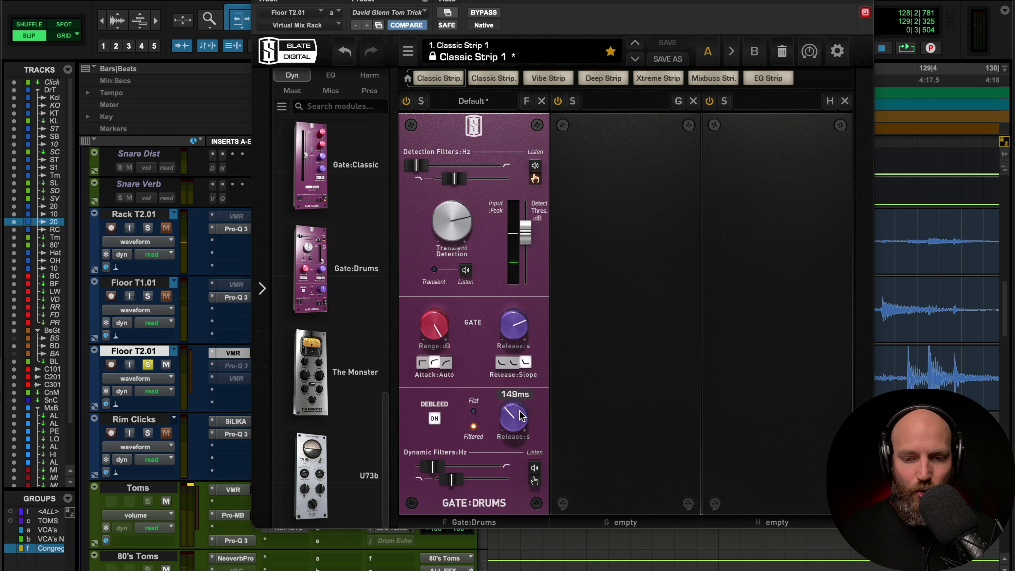
{"action": "left_click_drag", "start_coordinate": [515, 416], "coordinate": [527, 430]}
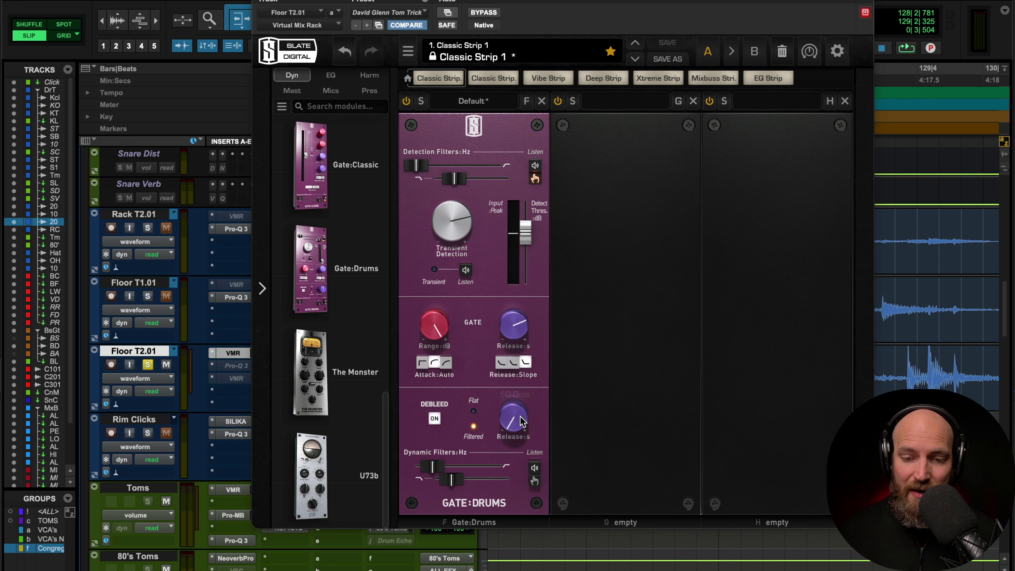
{"action": "key", "text": "space"}
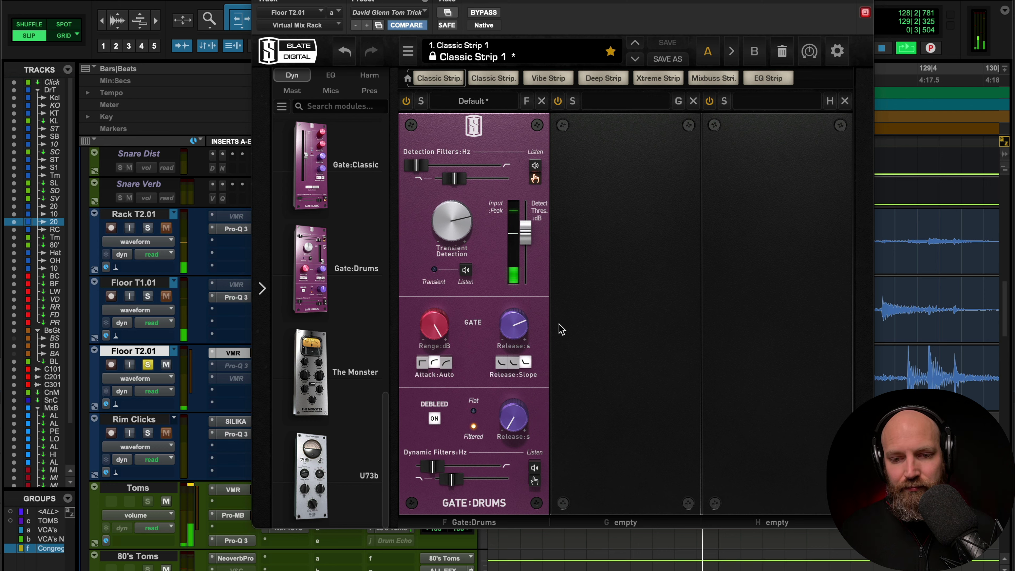
- Shorten the Gate:Drums gate release to 147 ms
{"action": "mouse_move", "coordinate": [510, 336]}
{"action": "left_click_drag", "start_coordinate": [509, 335], "coordinate": [528, 337]}
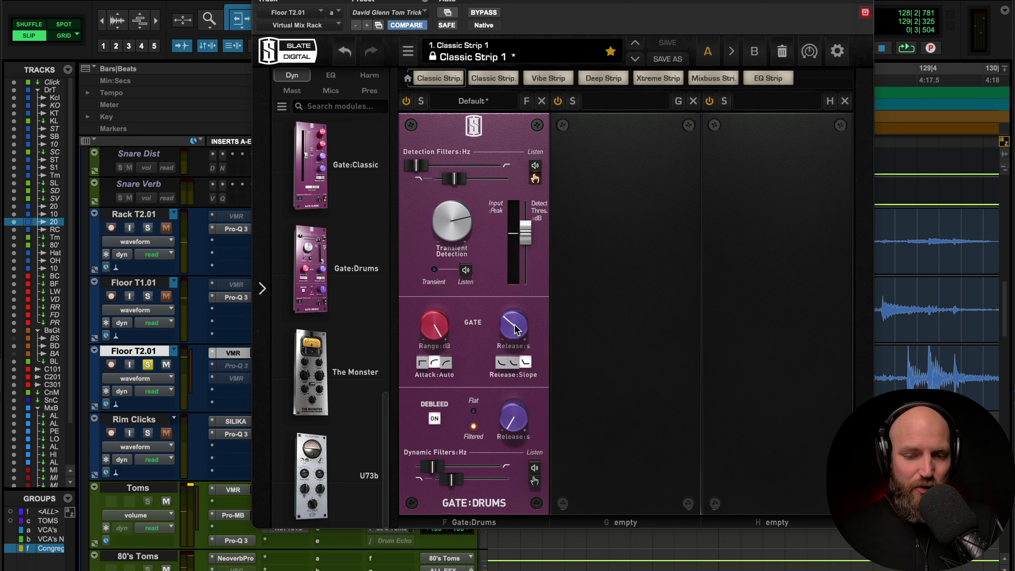
{"action": "left_click_drag", "start_coordinate": [516, 330], "coordinate": [516, 333]}
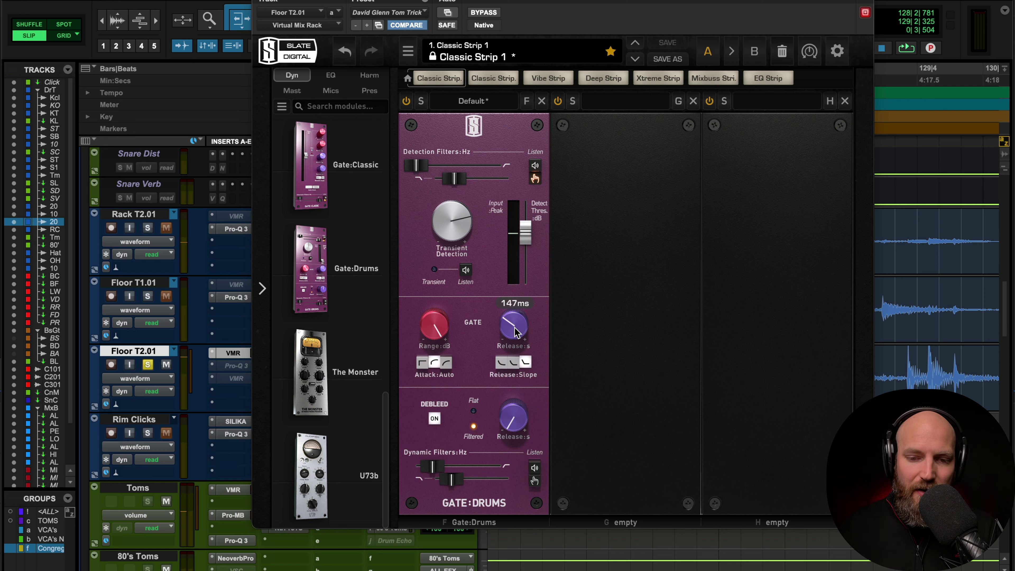